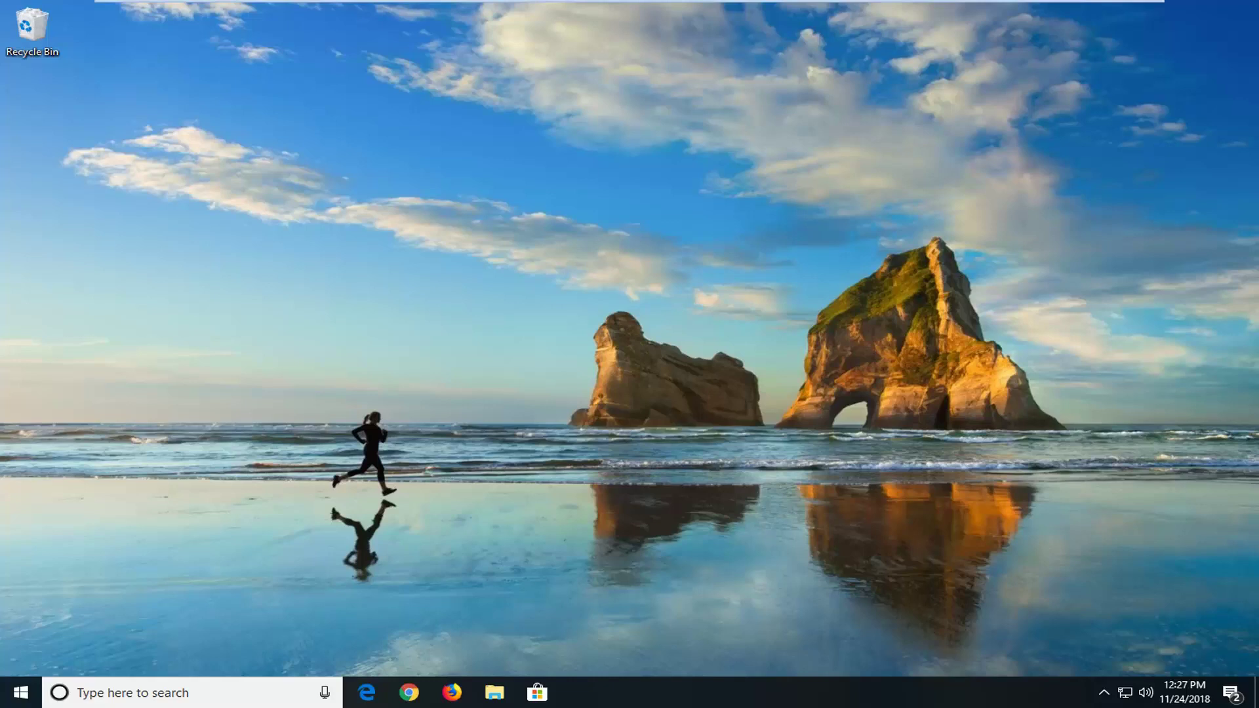
Search the Start menu for 'local group pol' and launch the Edit group policy result
left_click(20, 696)
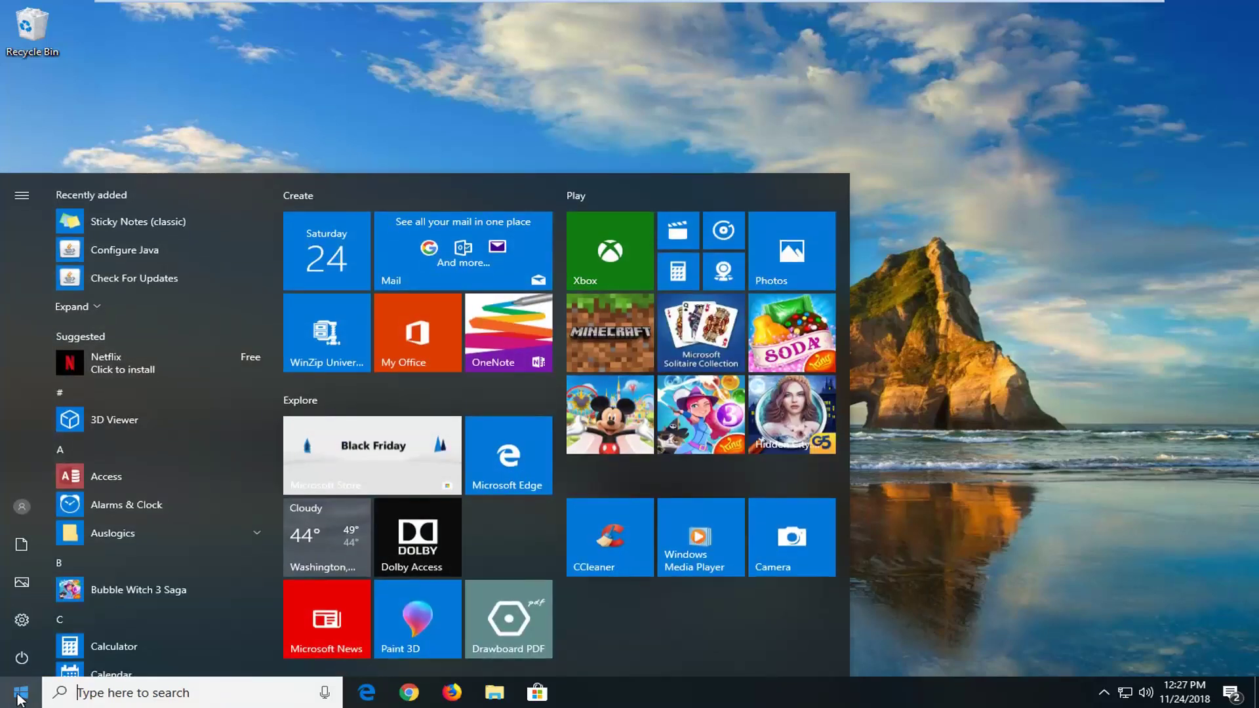
type("local g")
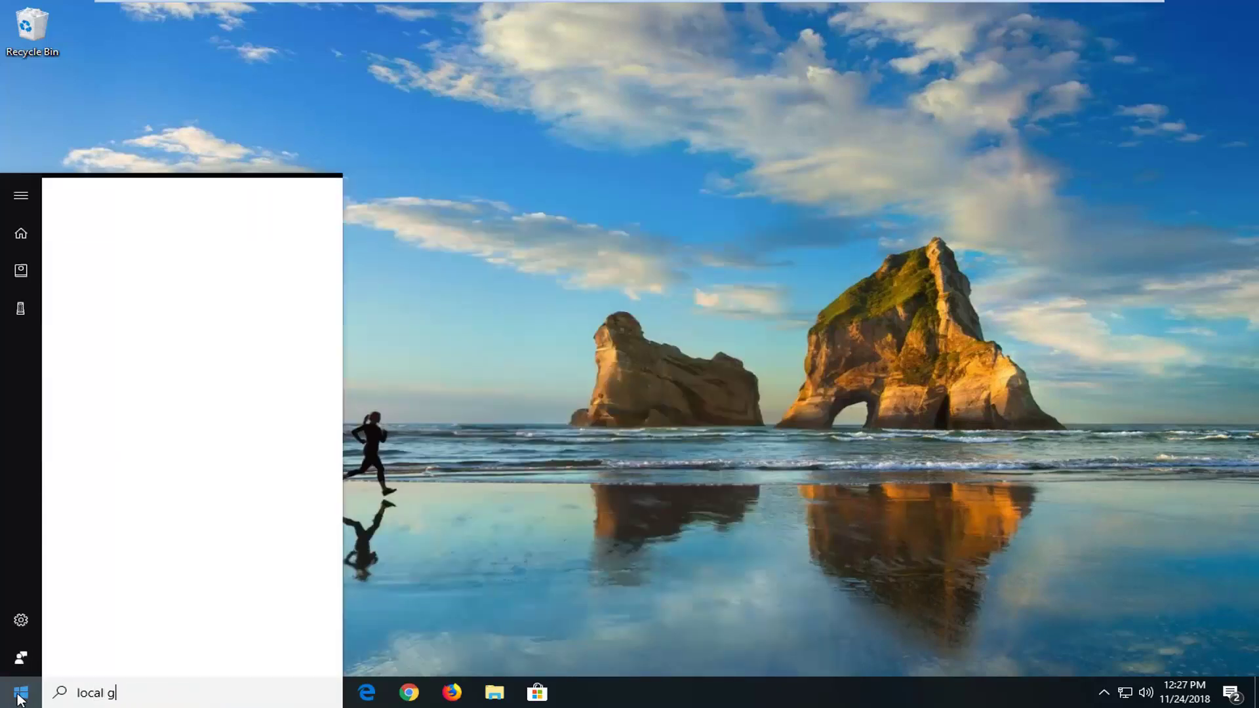
type("roup pol")
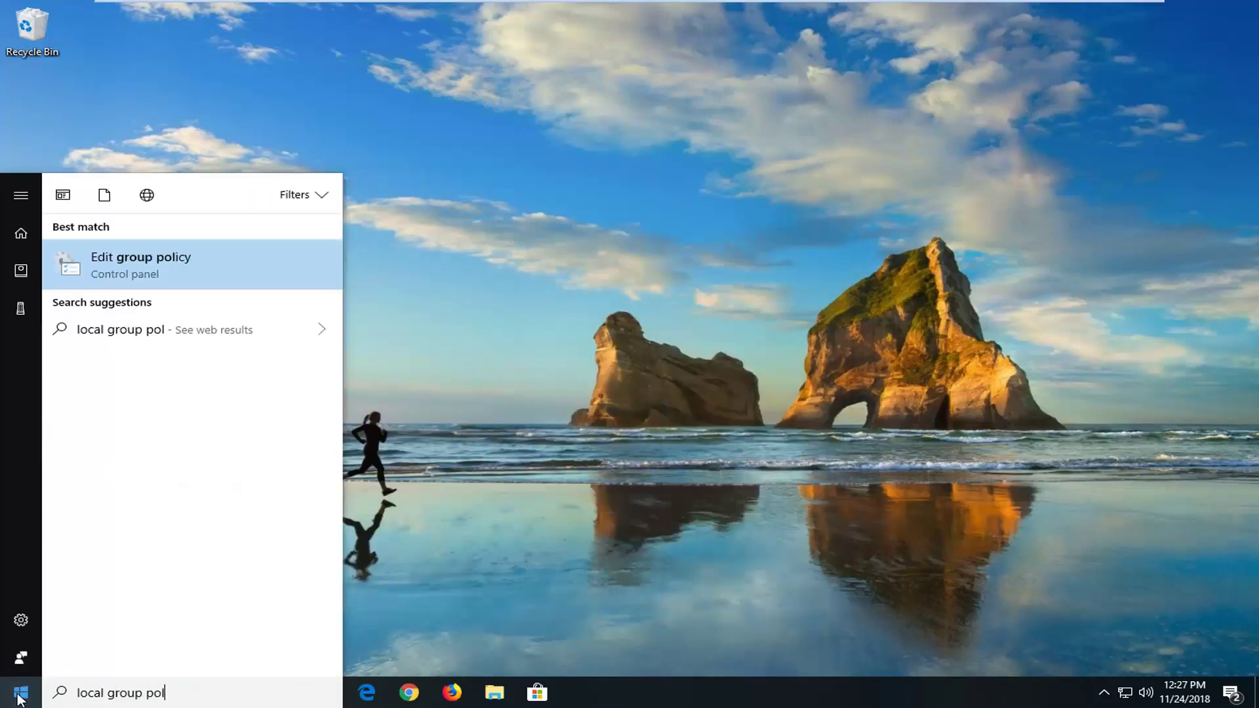
left_click(195, 276)
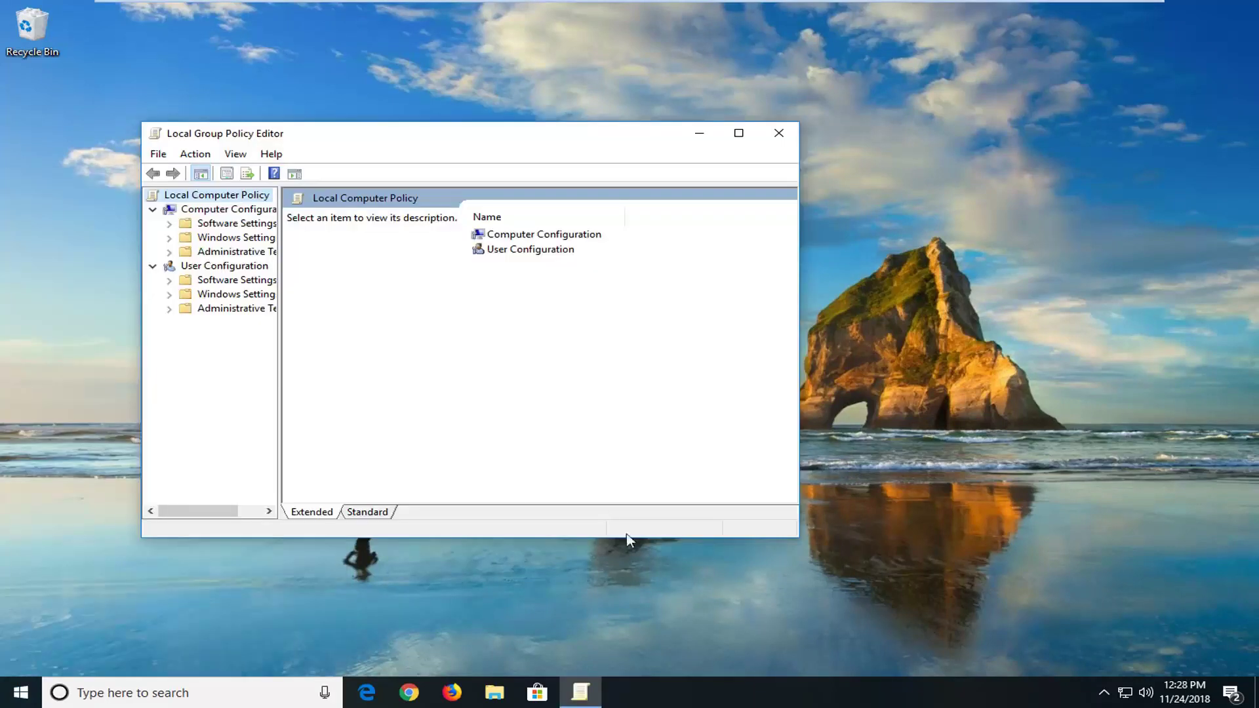
Enlarge the editor and expand Computer Configuration > Administrative Templates > Windows Components
left_click_drag(799, 538, 1135, 610)
left_click_drag(278, 329, 501, 317)
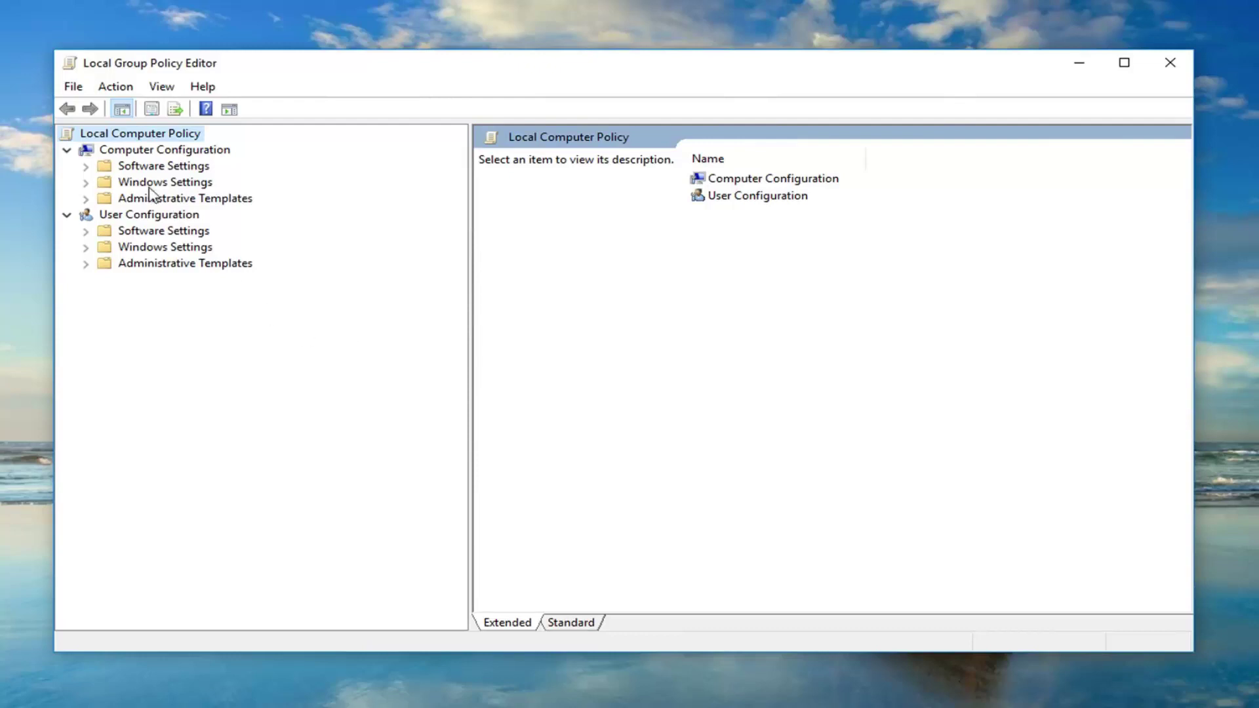
left_click(159, 151)
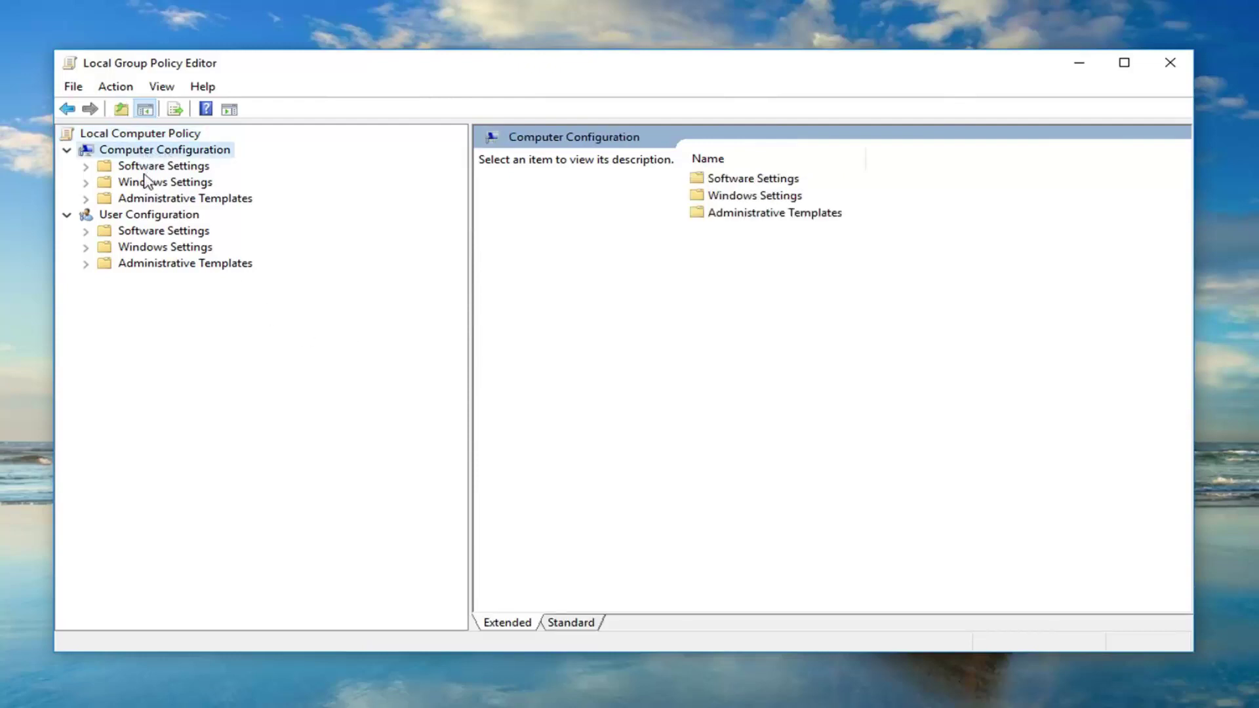
left_click(150, 197)
left_click(84, 199)
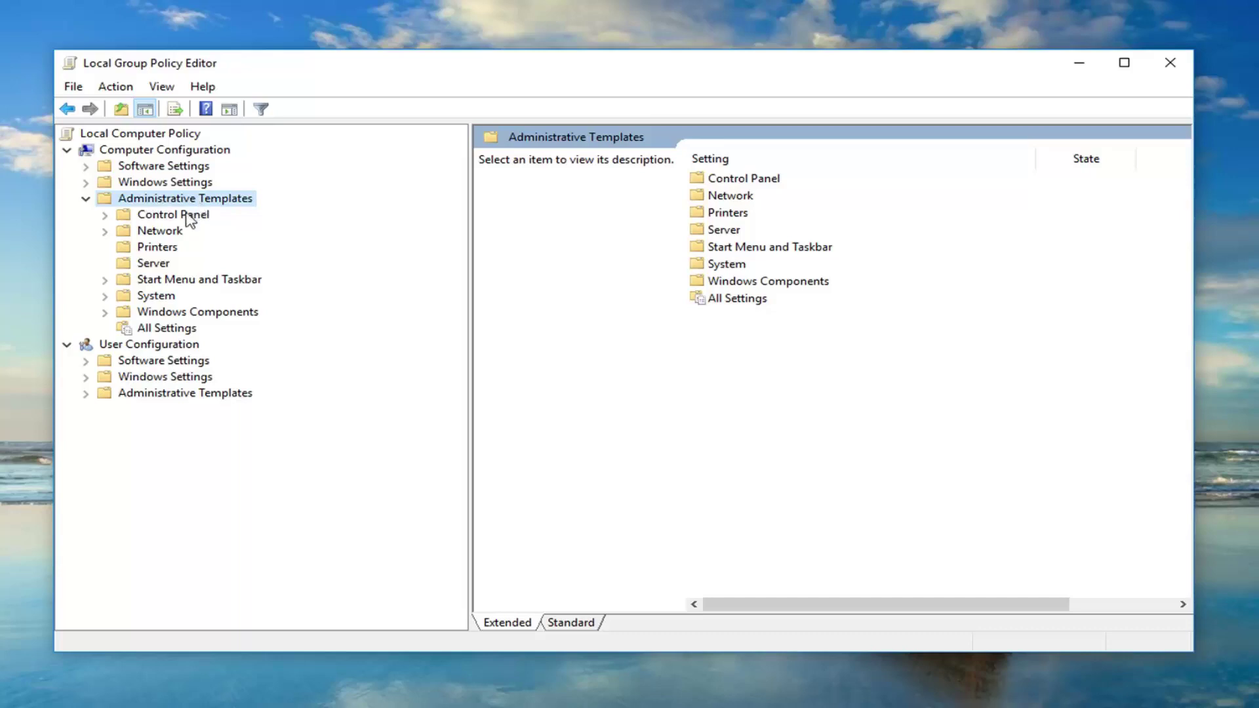
left_click(134, 318)
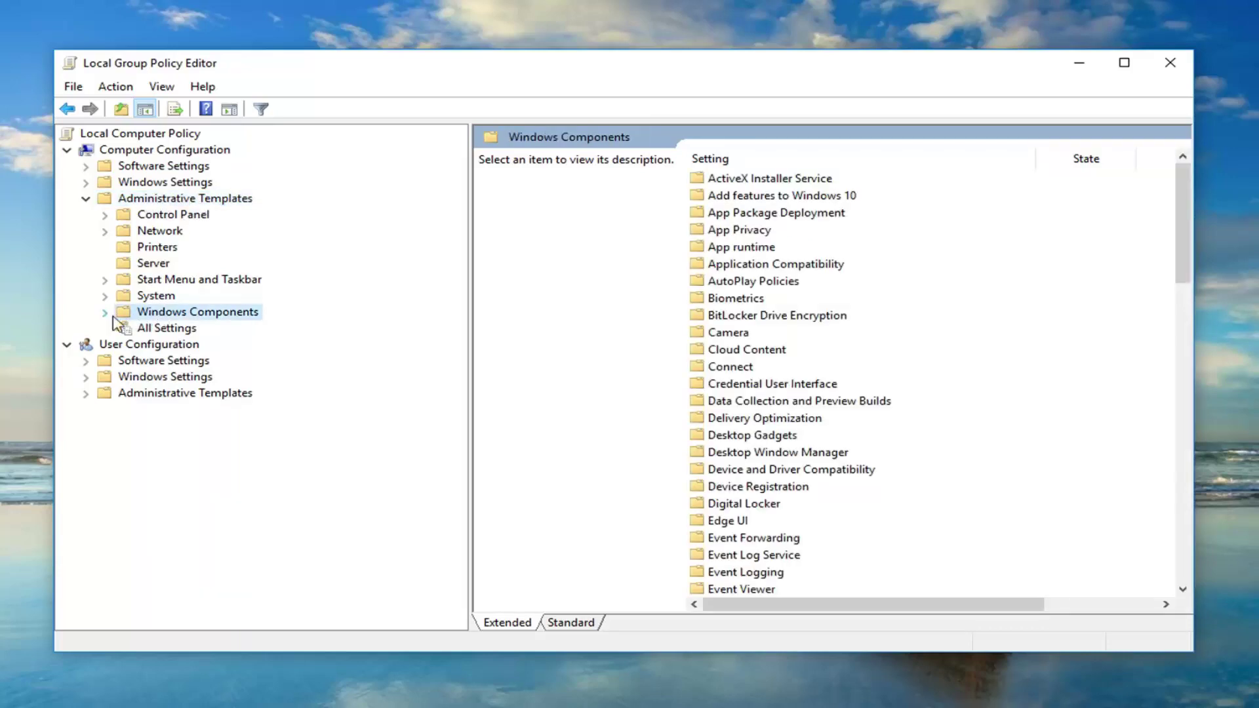
left_click(105, 313)
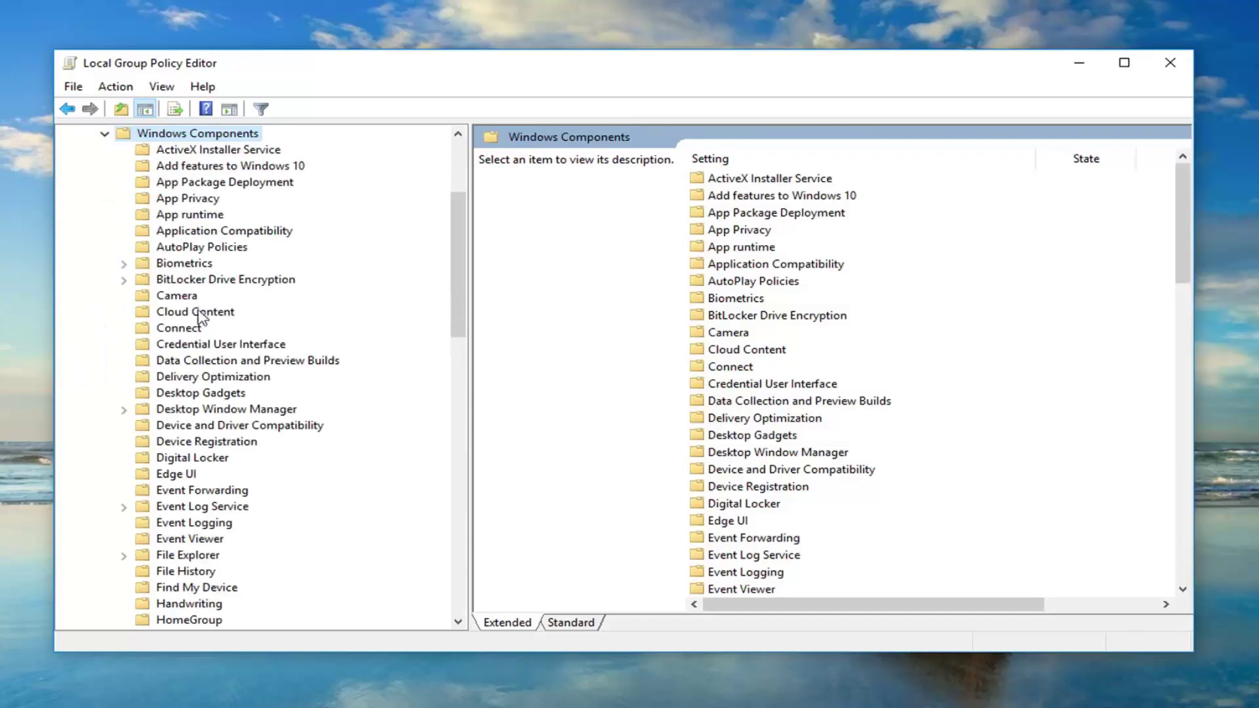
Show the Windows Update policies and select Configure Automatic Updates to read its description
scroll(196, 314, "up", 4)
scroll(187, 367, "down", 1)
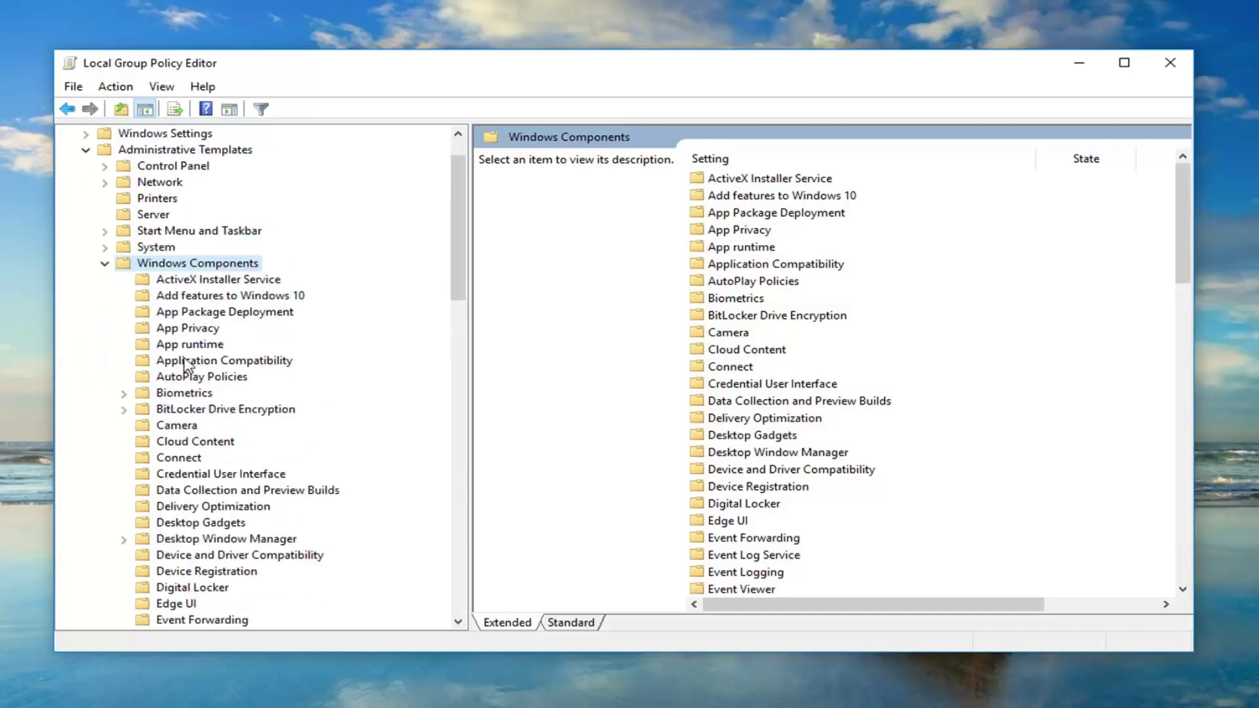
scroll(209, 285, "down", 19)
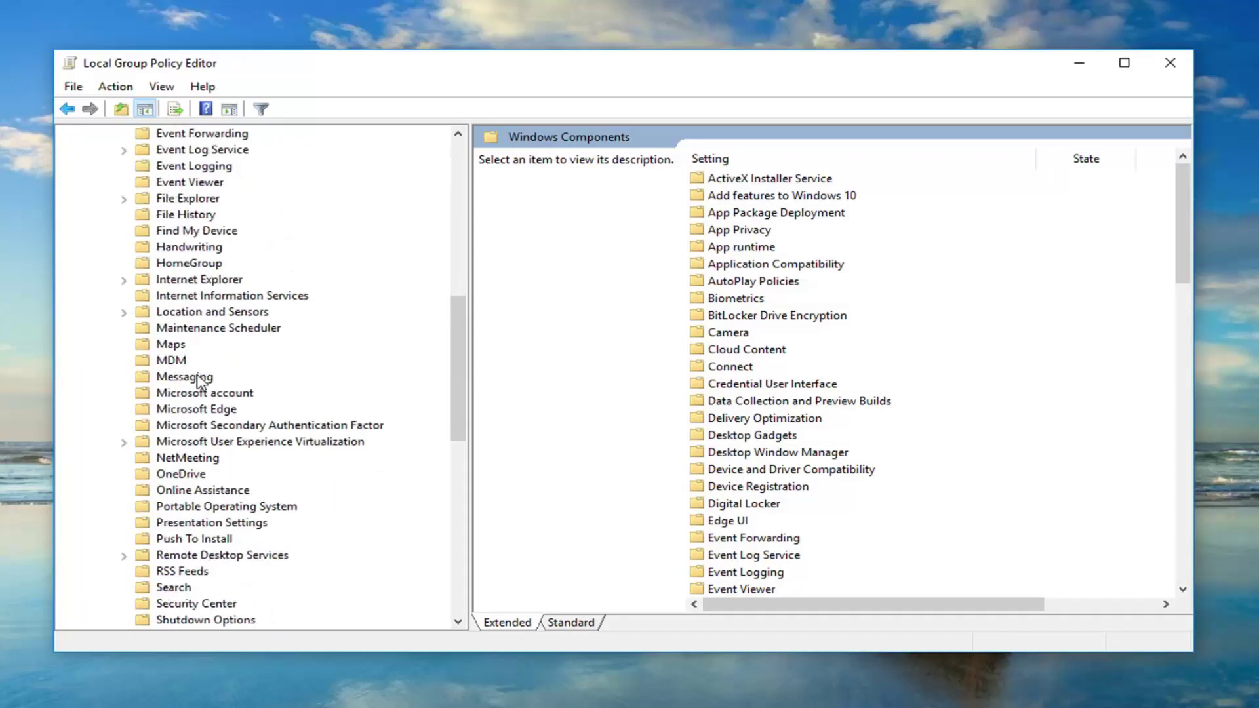
scroll(230, 532, "down", 3)
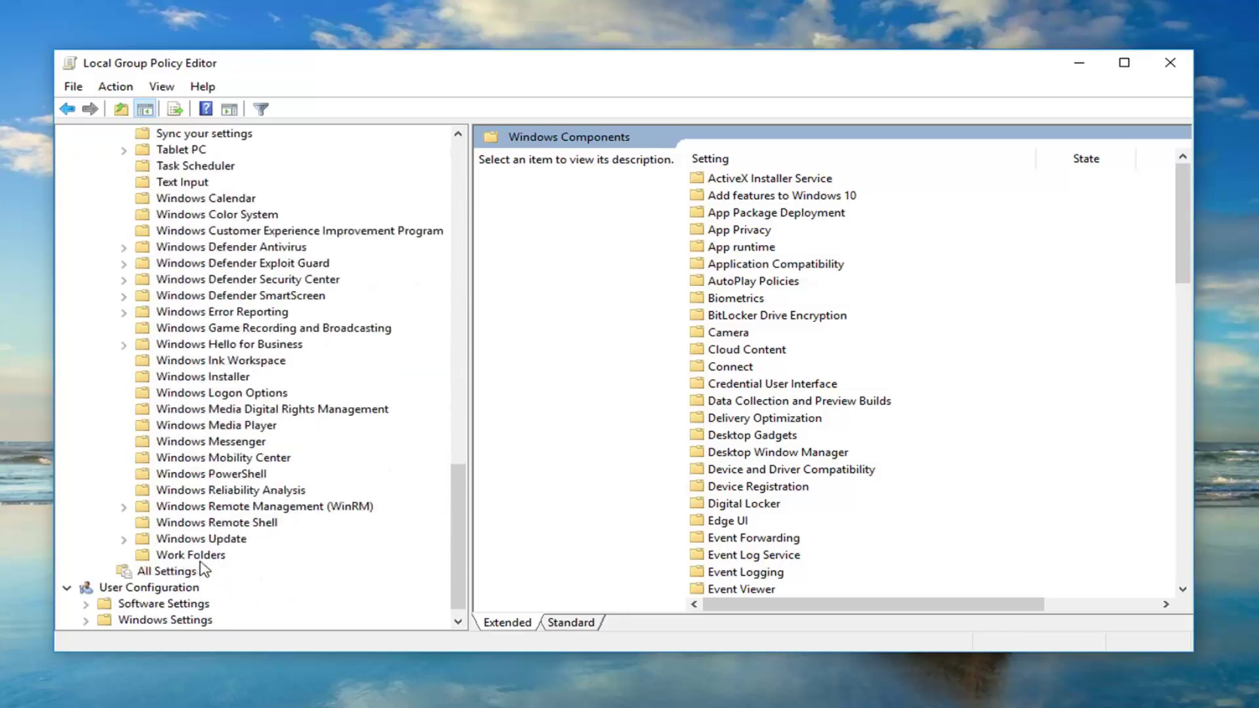
left_click(203, 539)
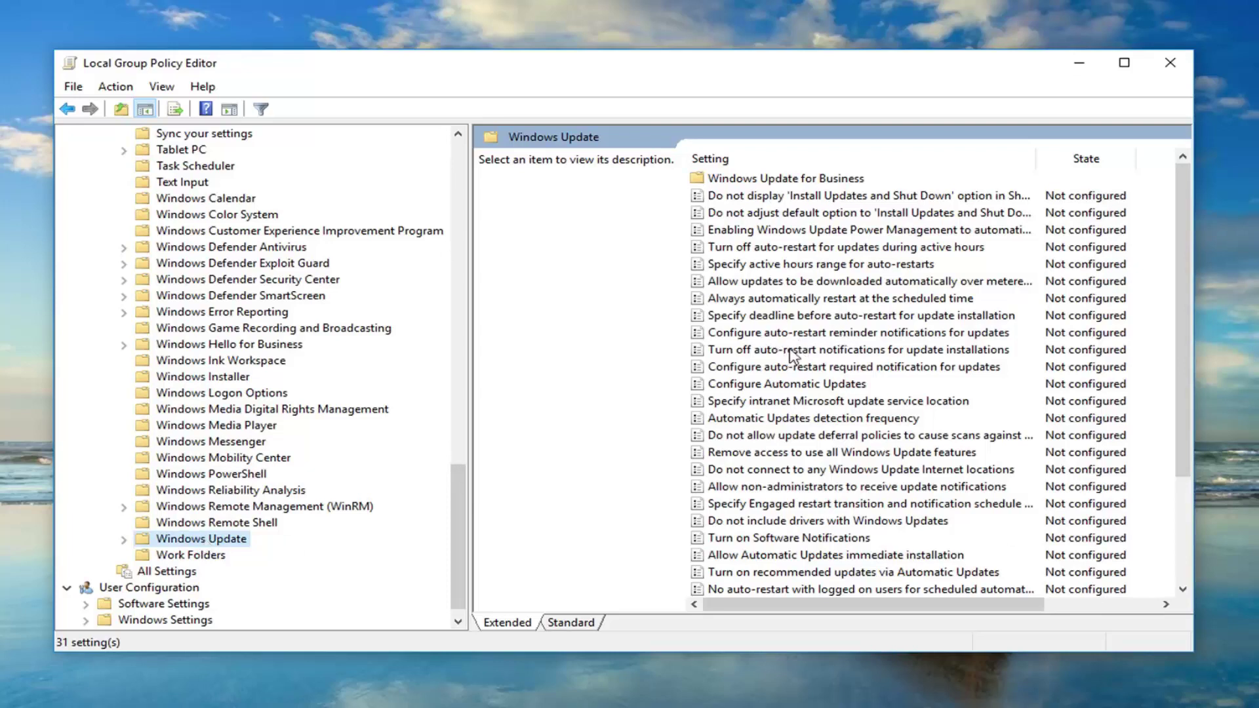
left_click(783, 390)
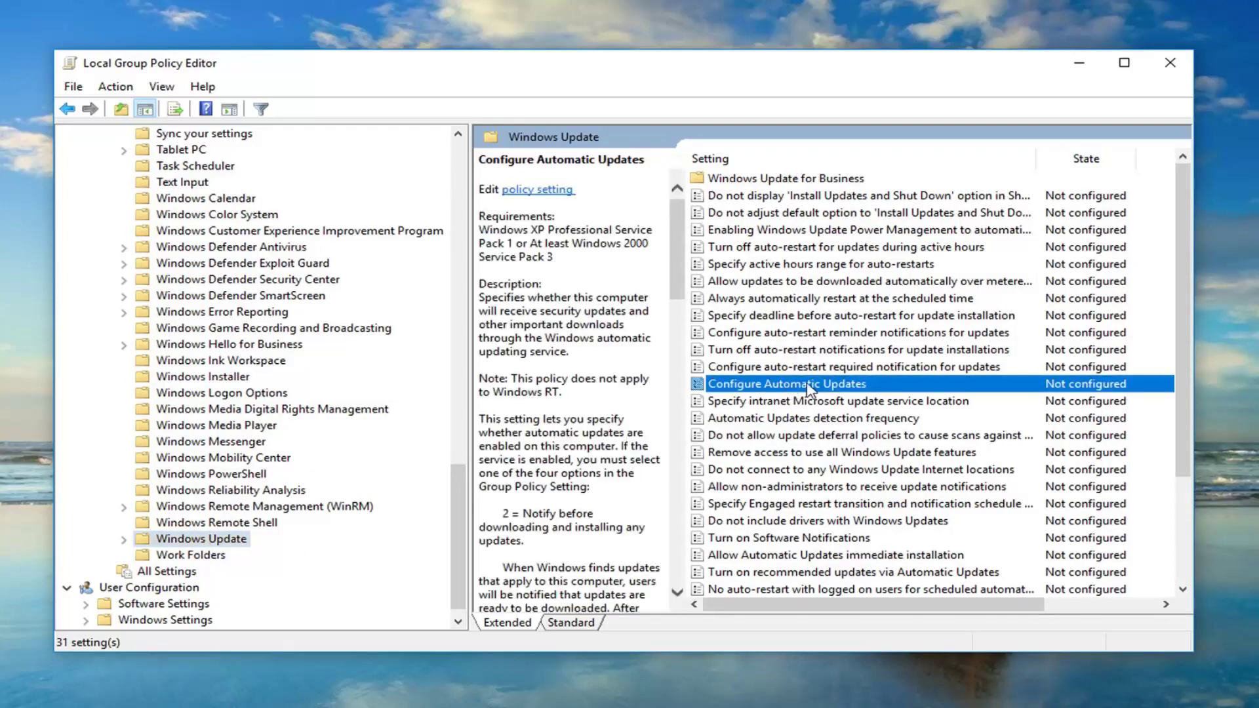
Enable Configure Automatic Updates with '5 - Allow local admin to choose setting', applying and confirming
double_click(809, 388)
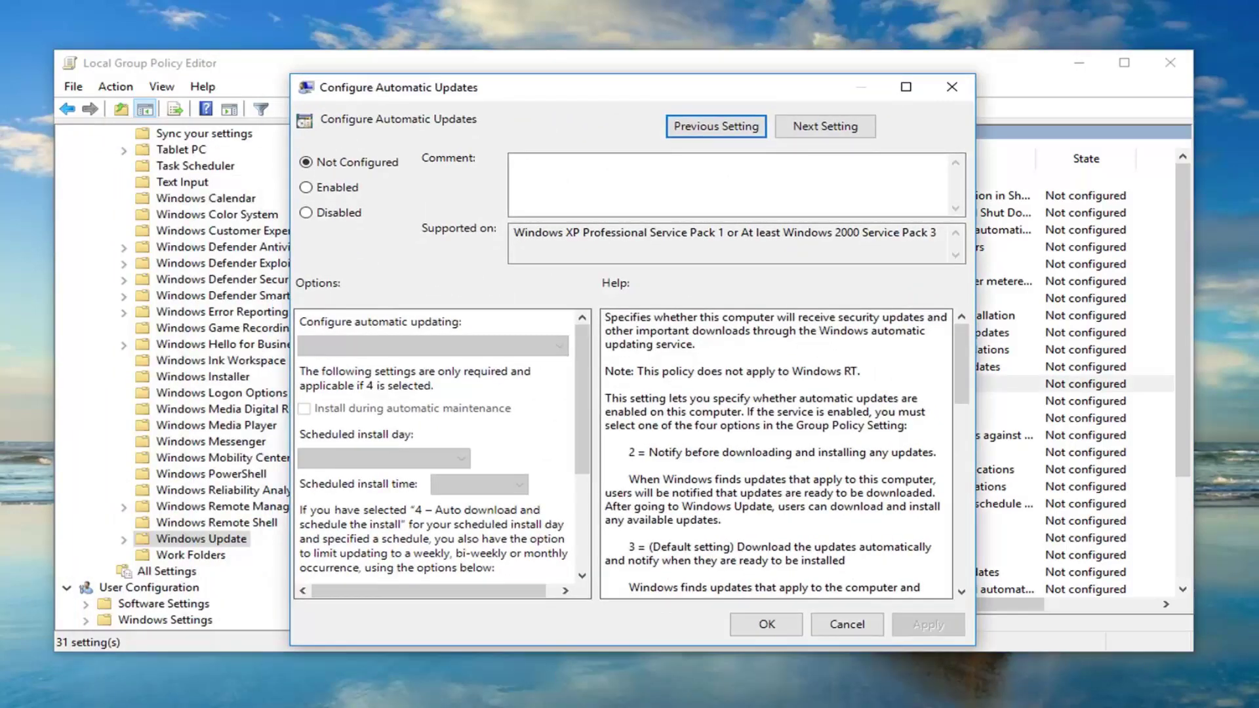
left_click(307, 188)
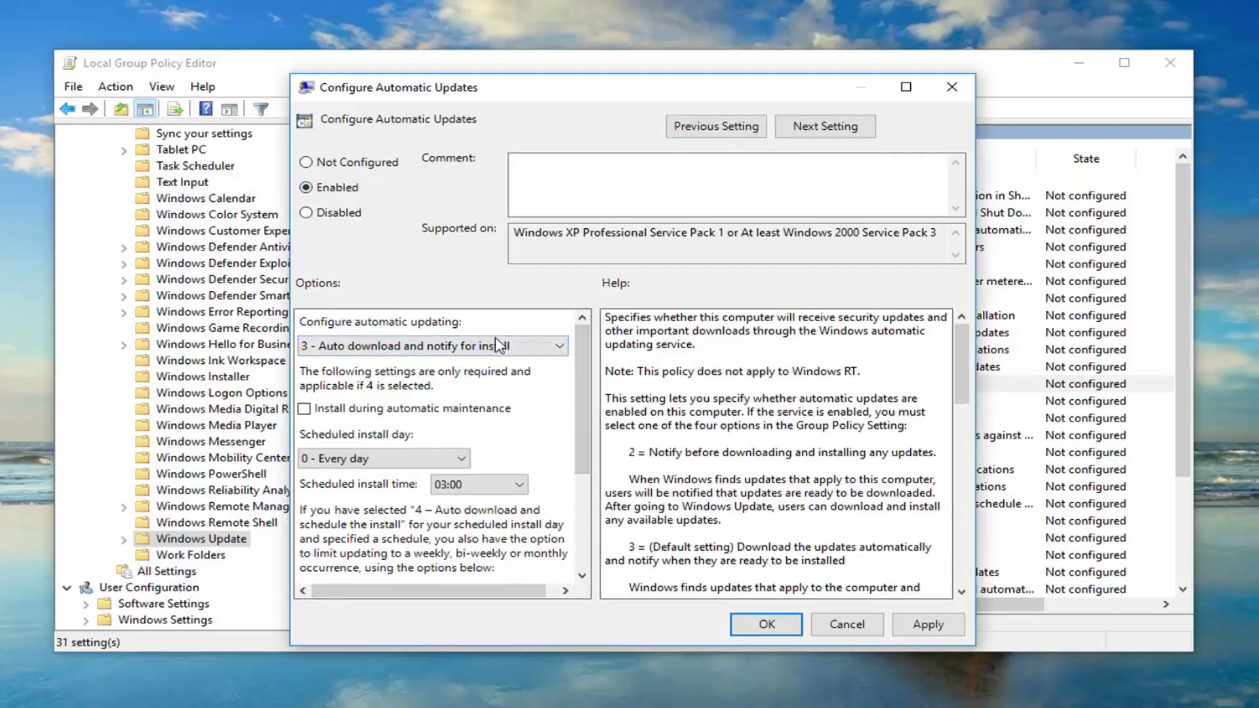
left_click(557, 347)
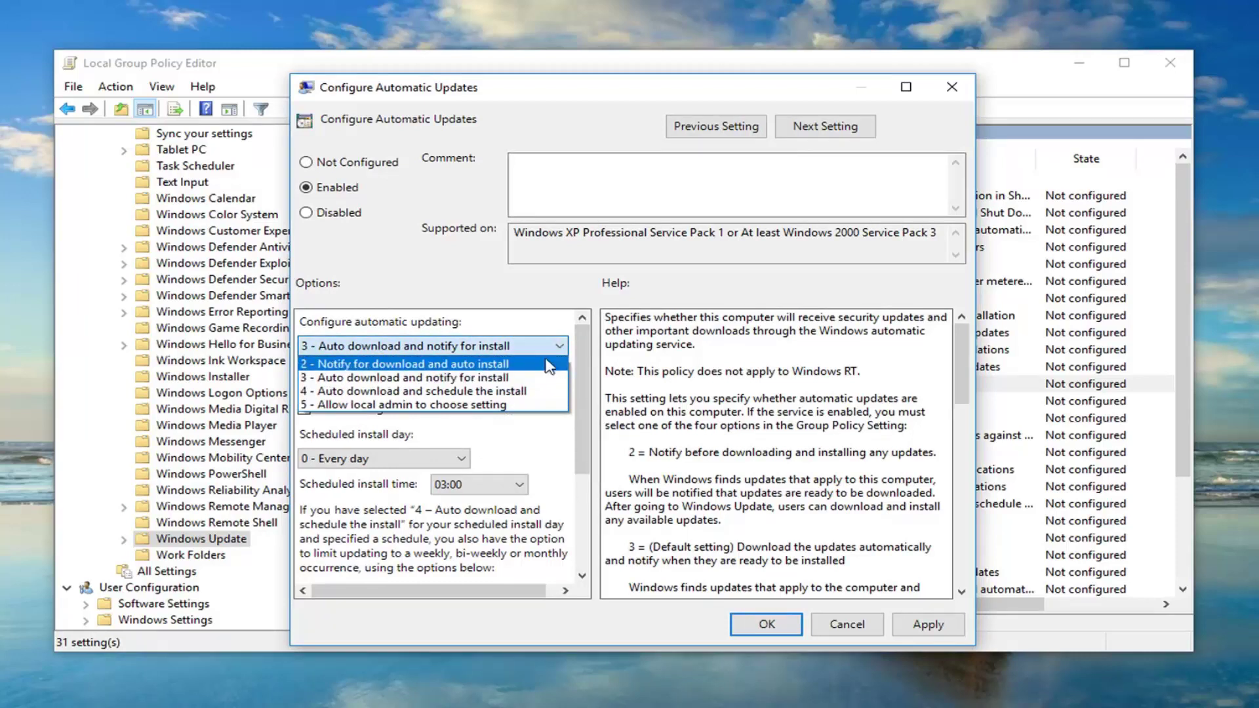
left_click(427, 405)
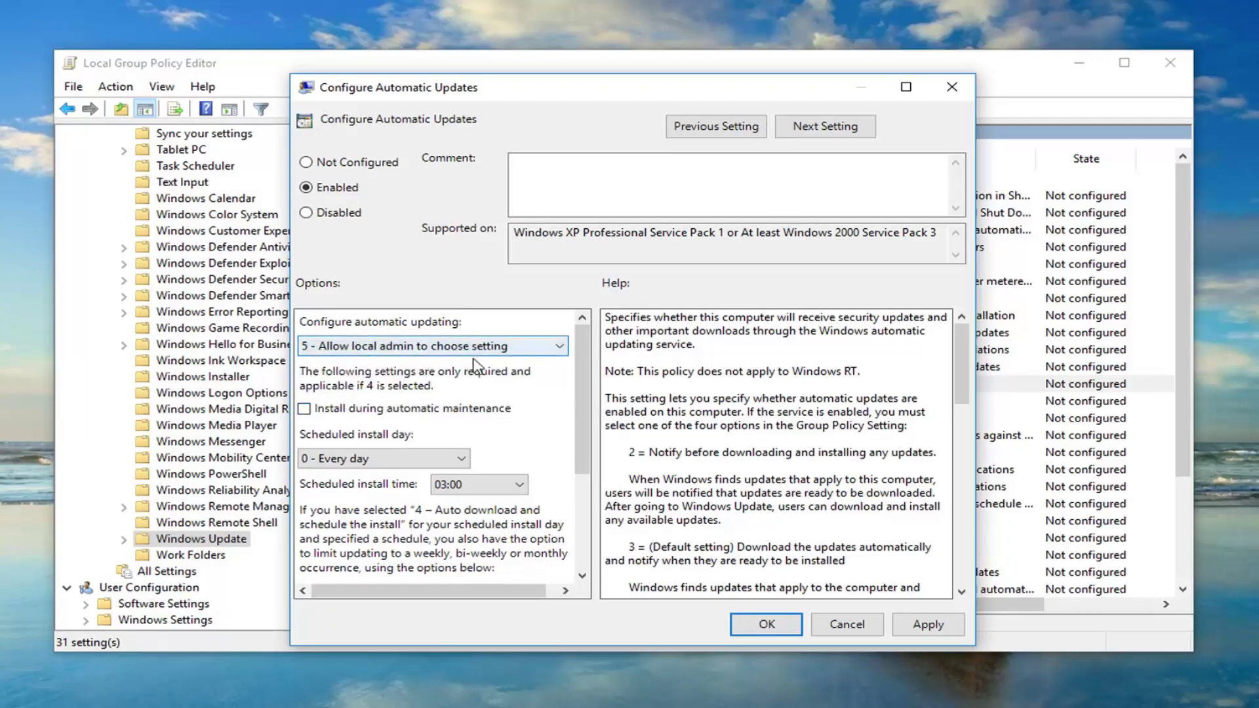
left_click(921, 626)
left_click(761, 626)
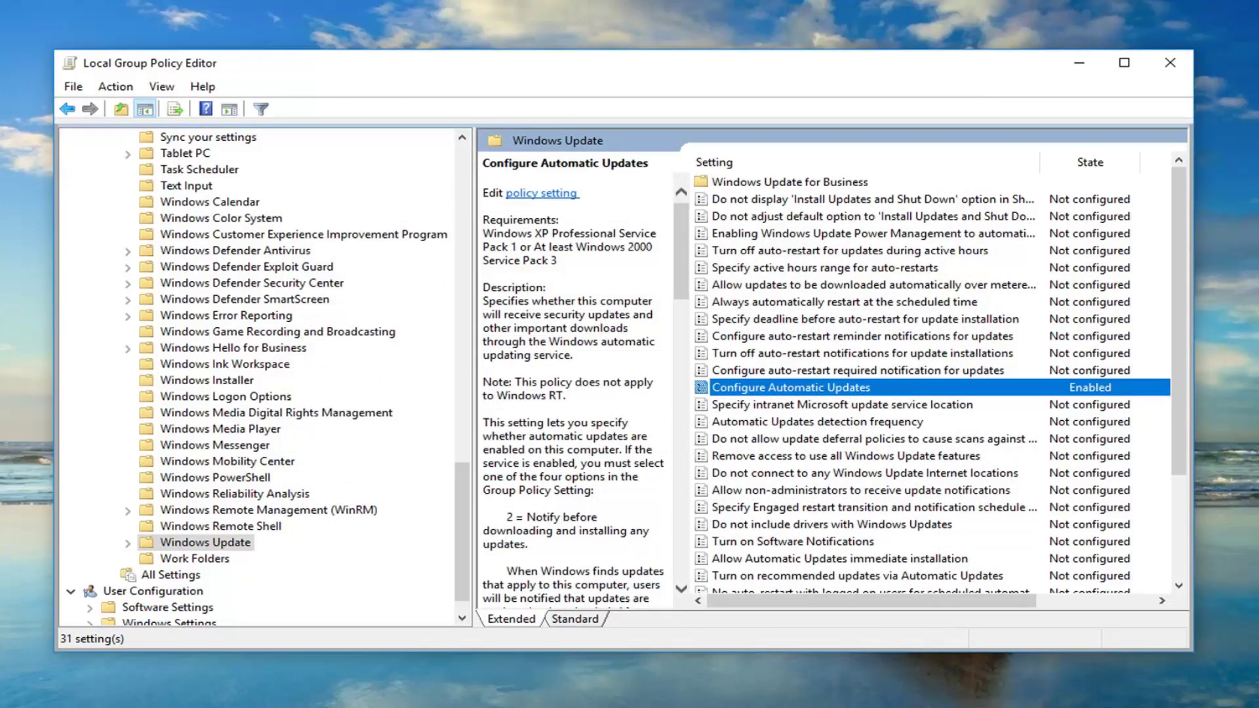
Close the policy editor and run regedit as administrator, approving the UAC prompt
left_click(1171, 63)
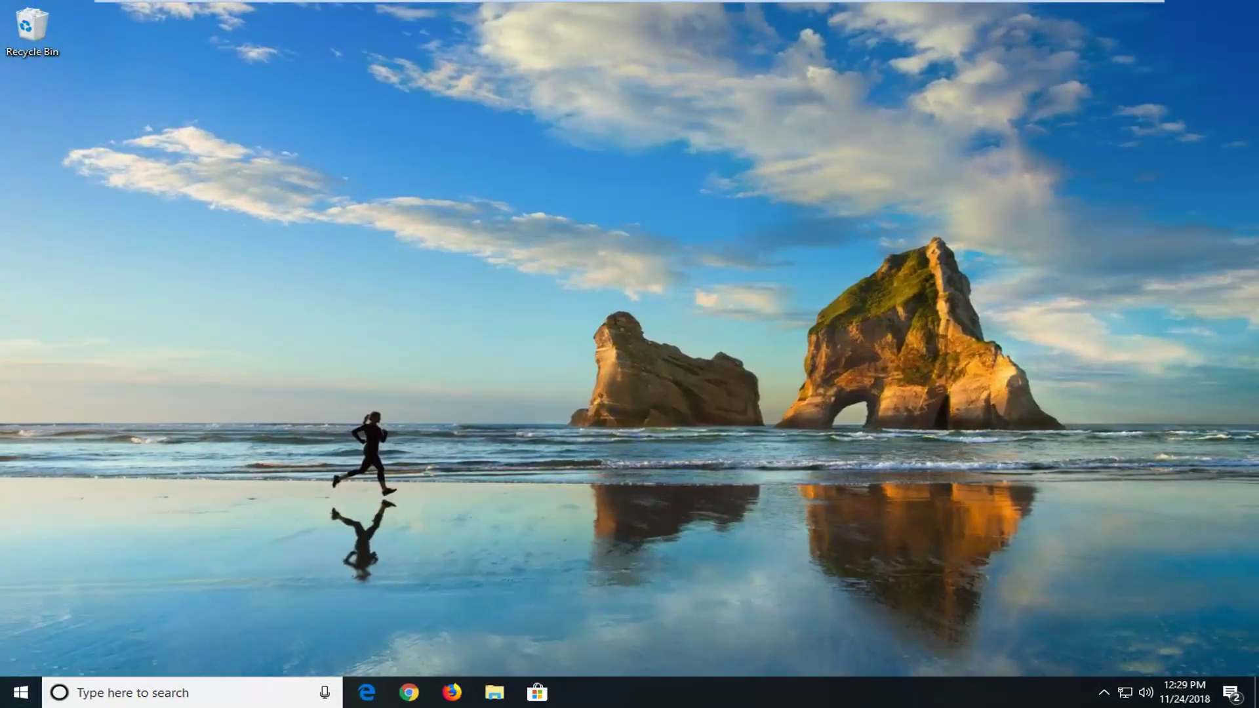
left_click(16, 696)
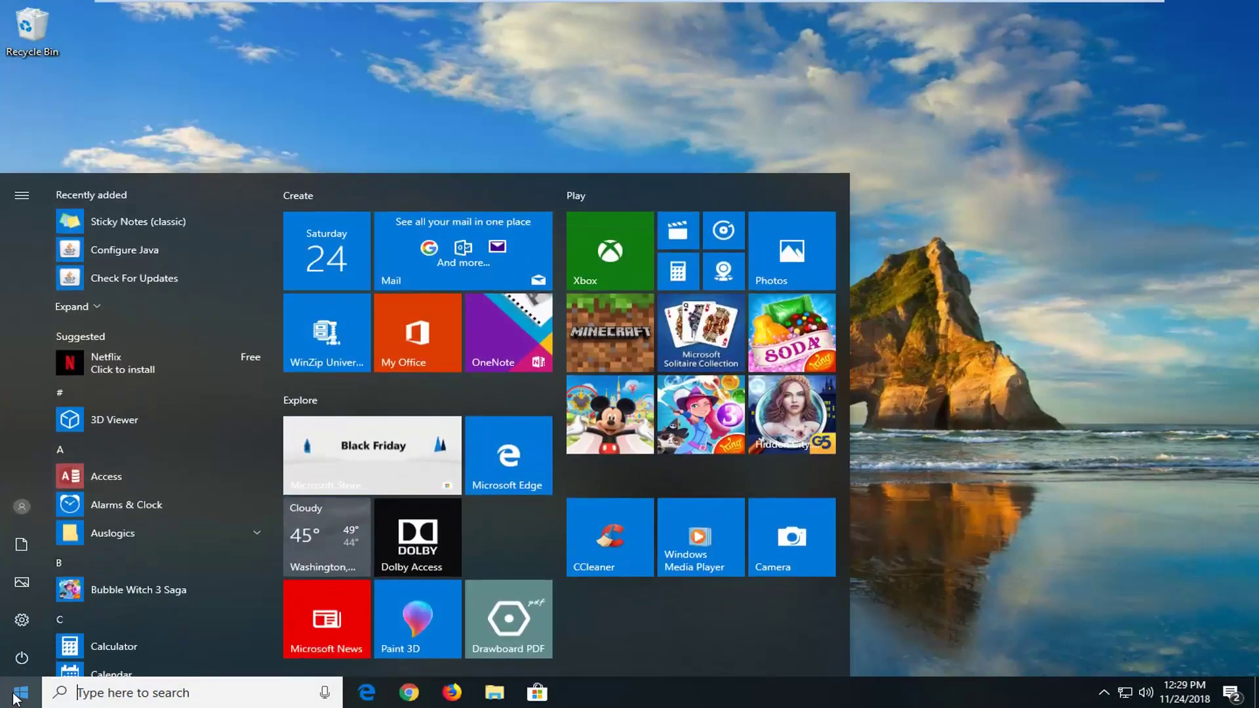
type("reged")
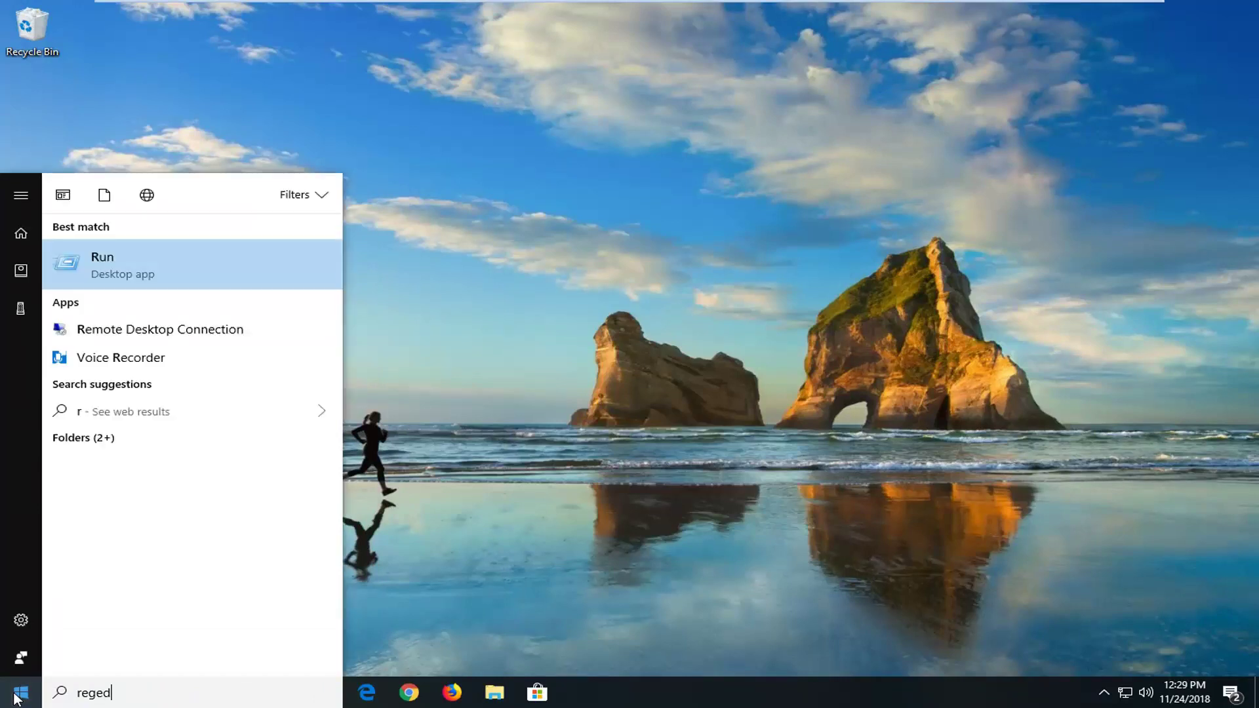
type("it")
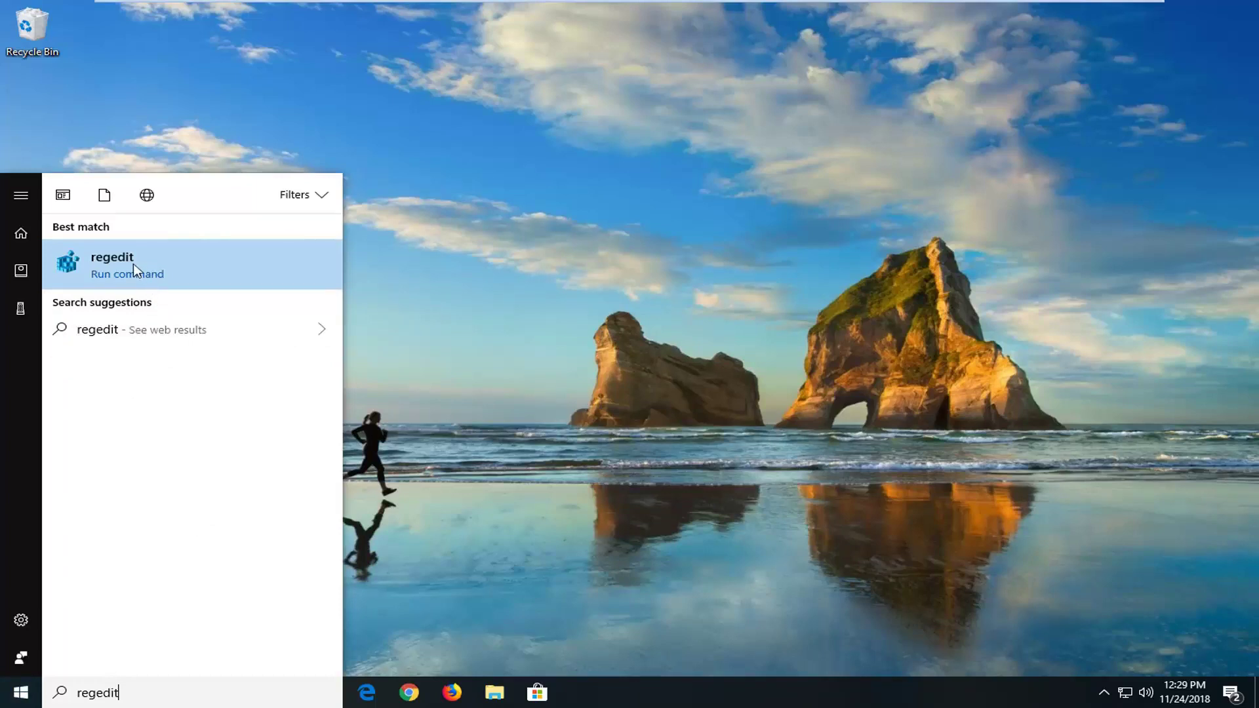
right_click(115, 262)
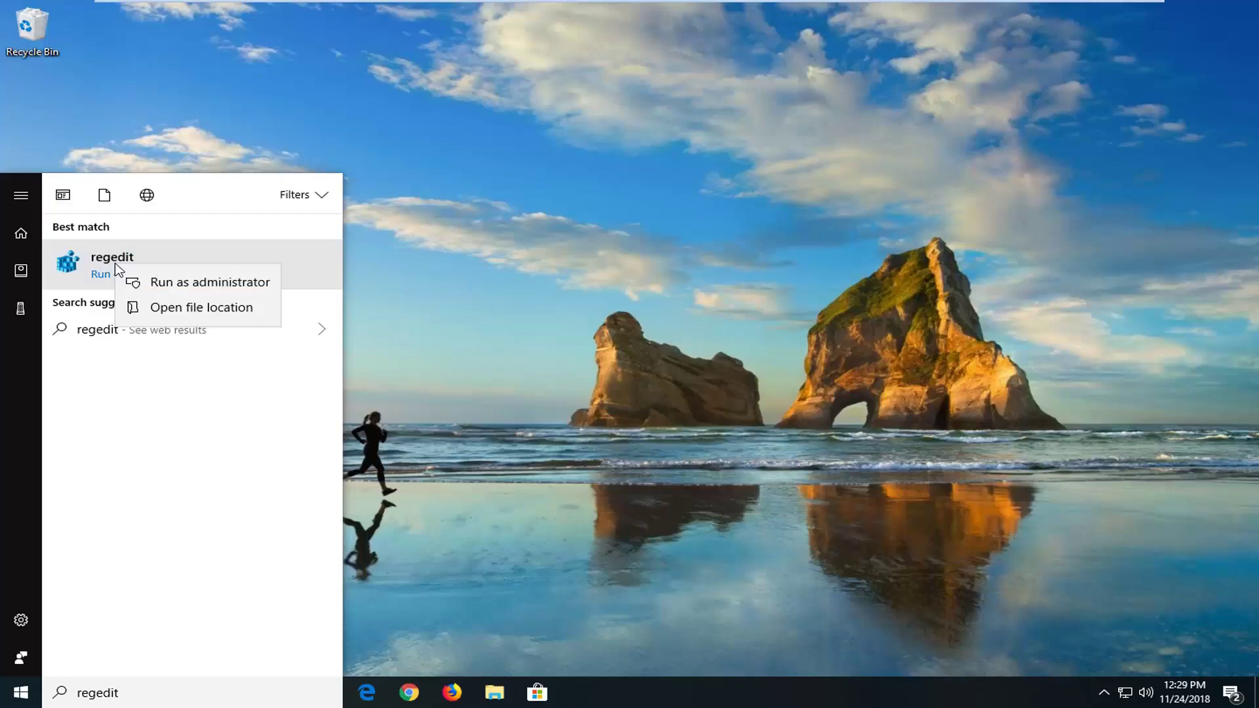
left_click(151, 283)
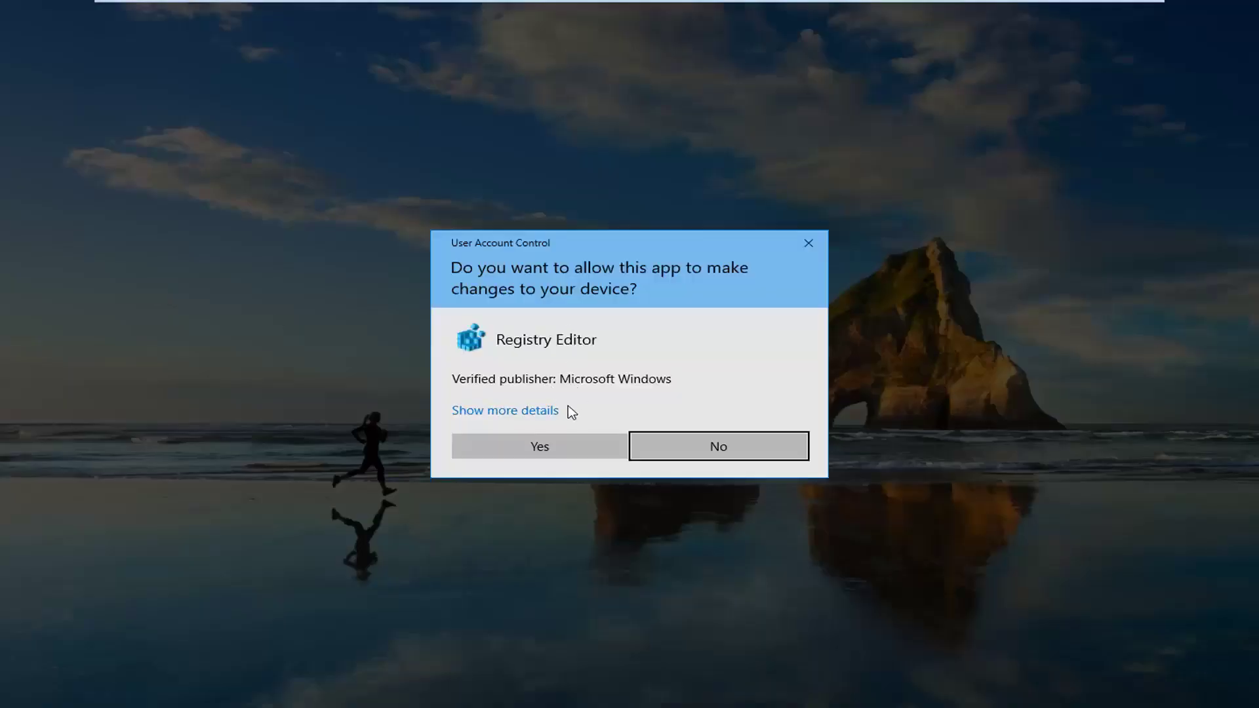
left_click(564, 436)
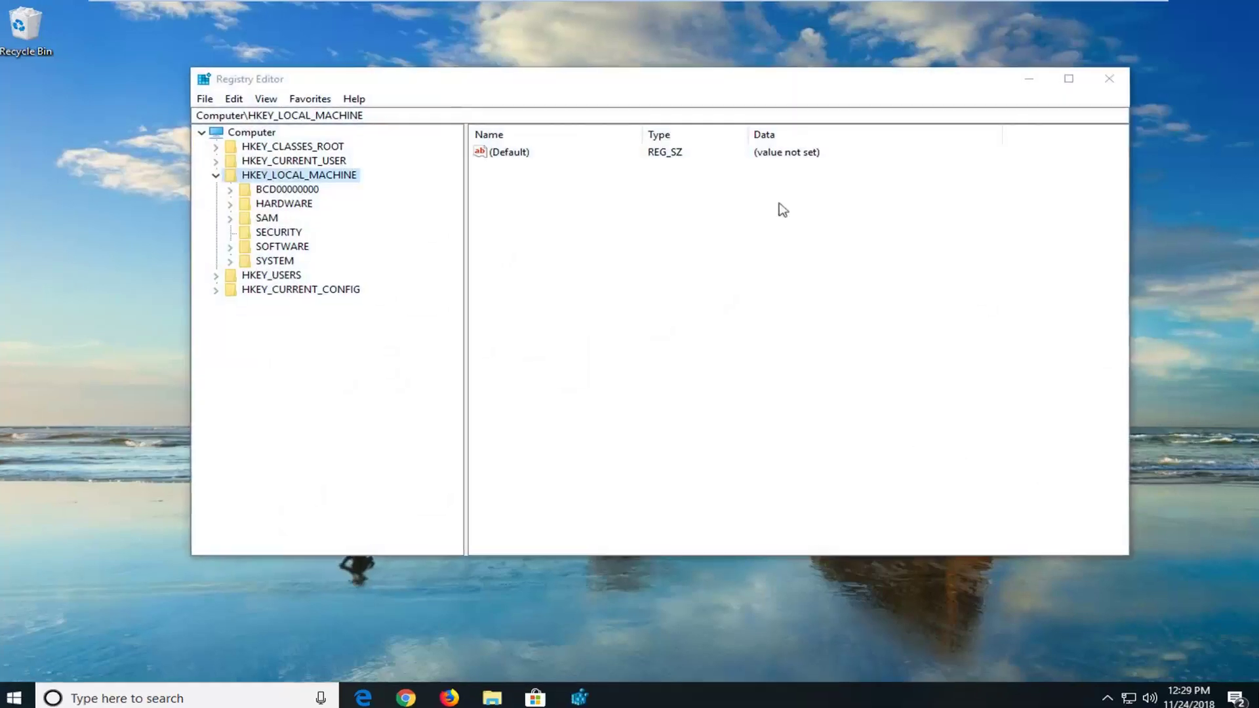
left_click(178, 181)
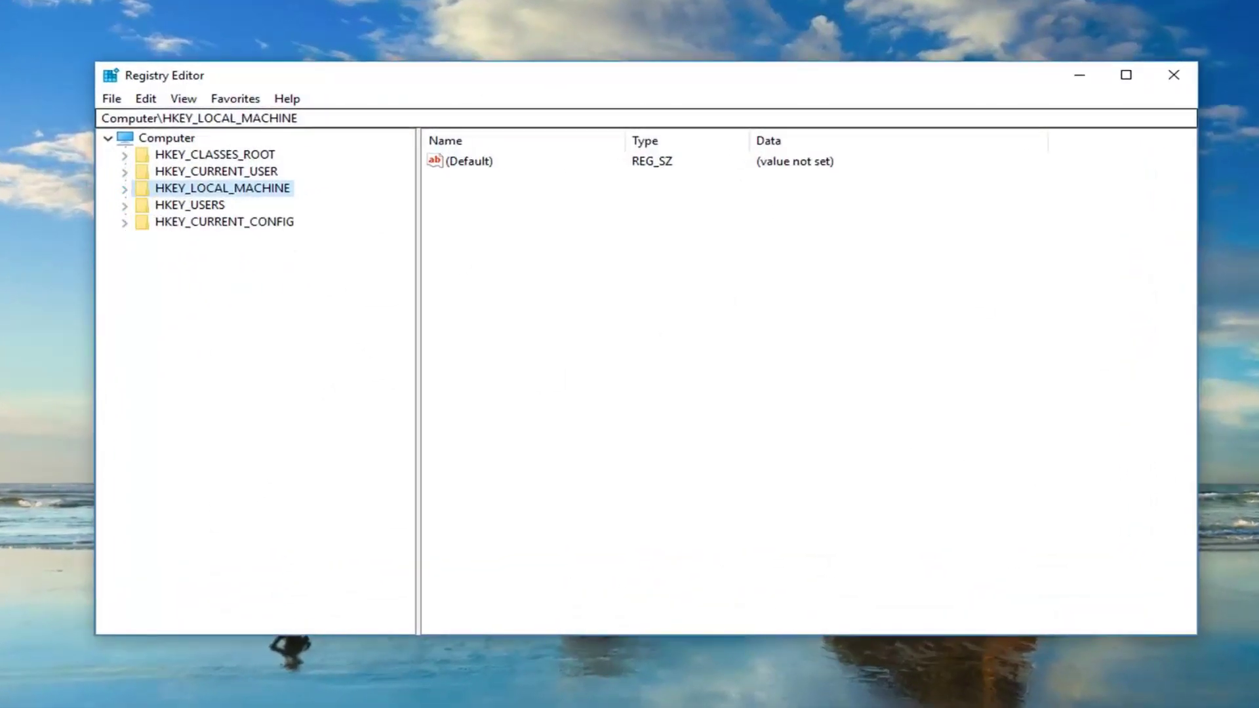
left_click(112, 100)
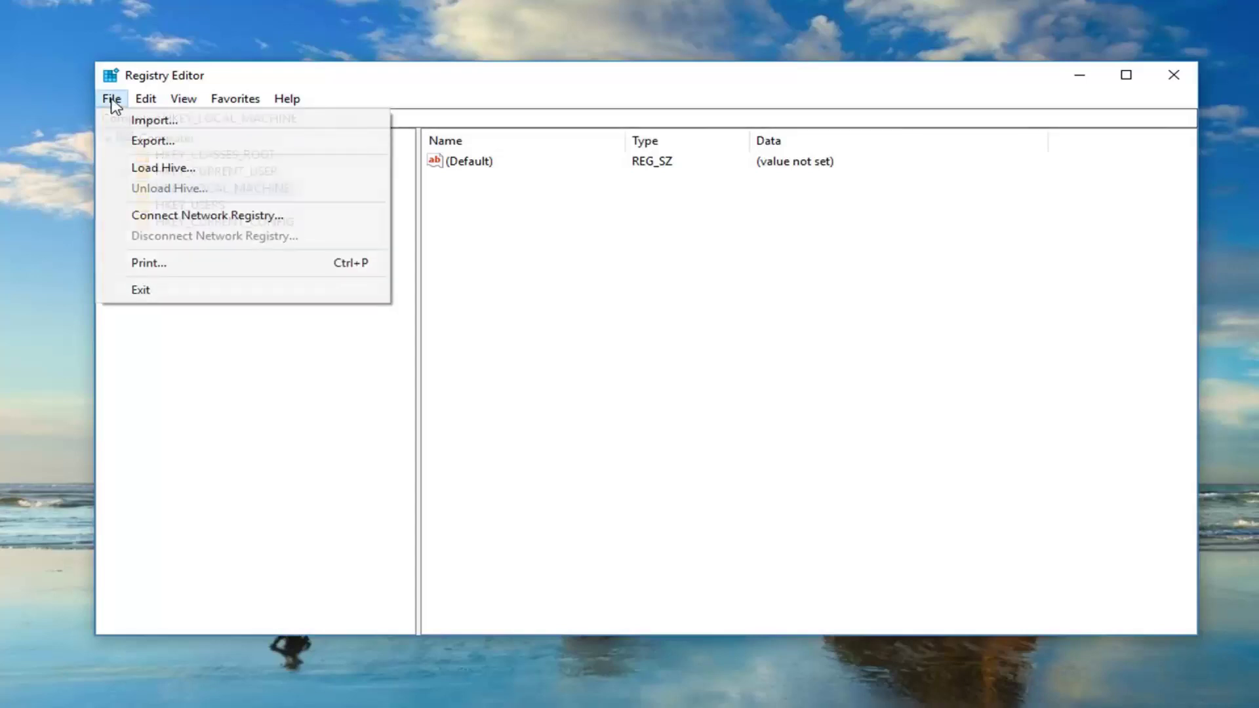
left_click(143, 141)
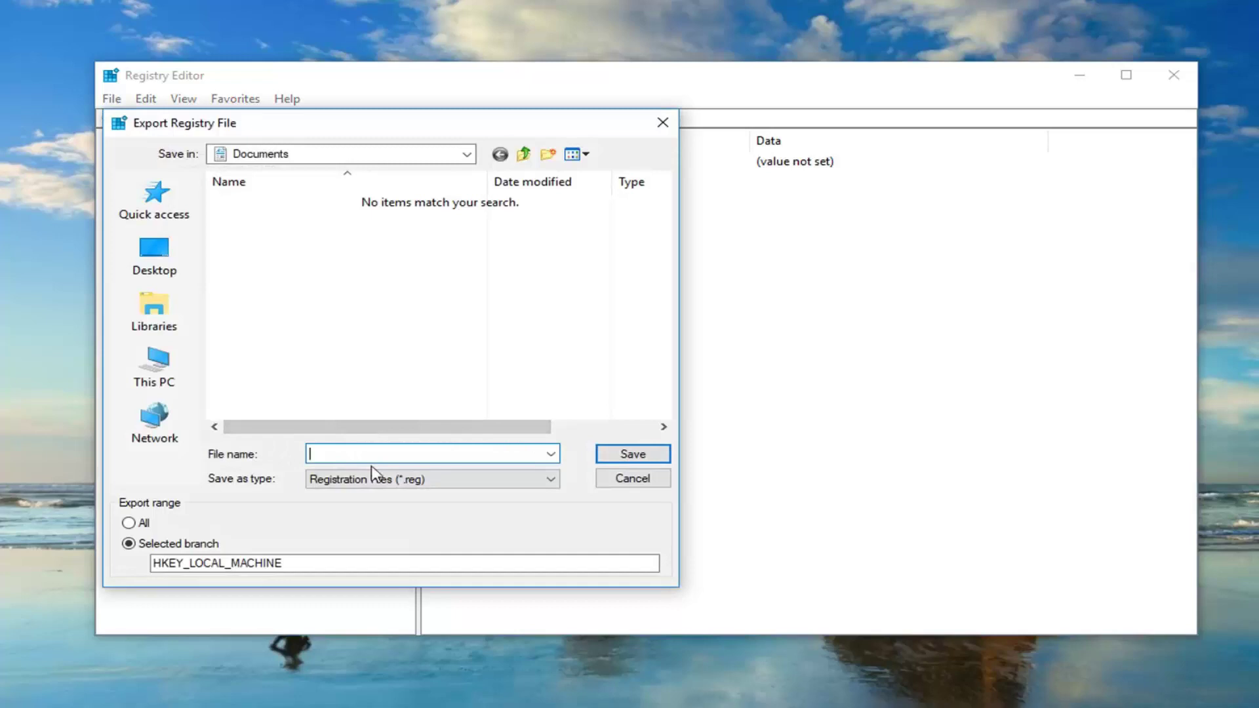
left_click(138, 522)
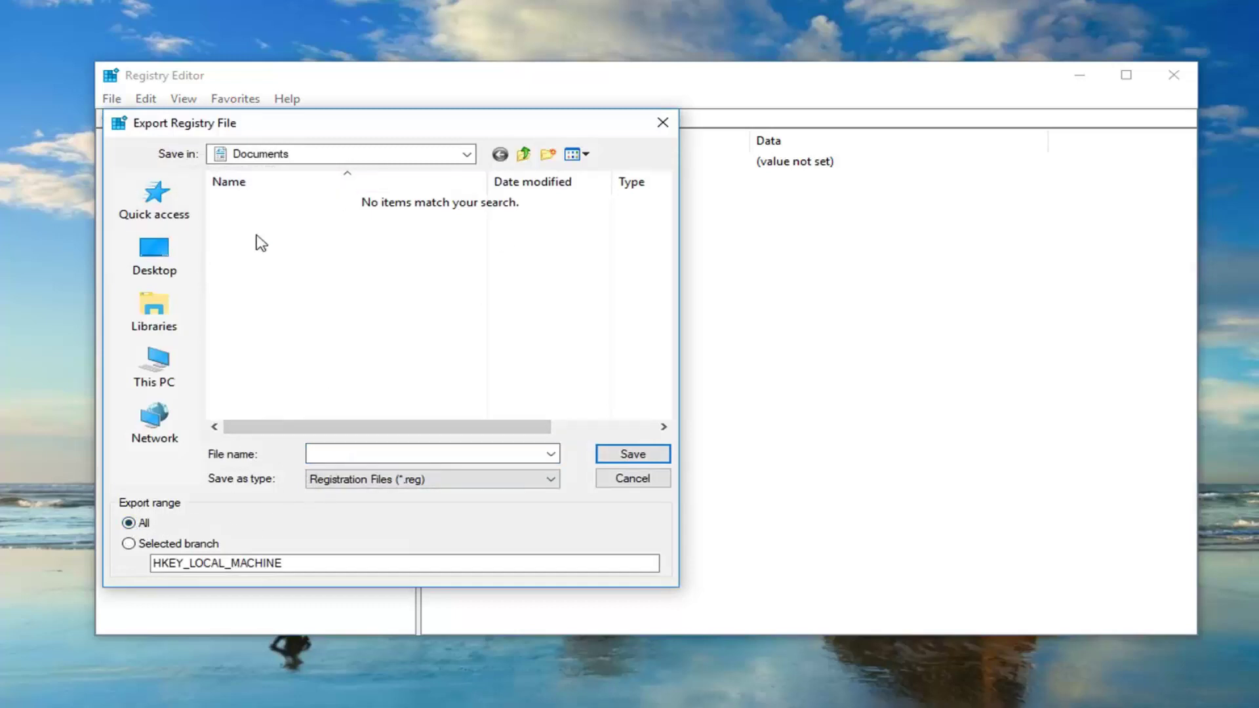
left_click(617, 478)
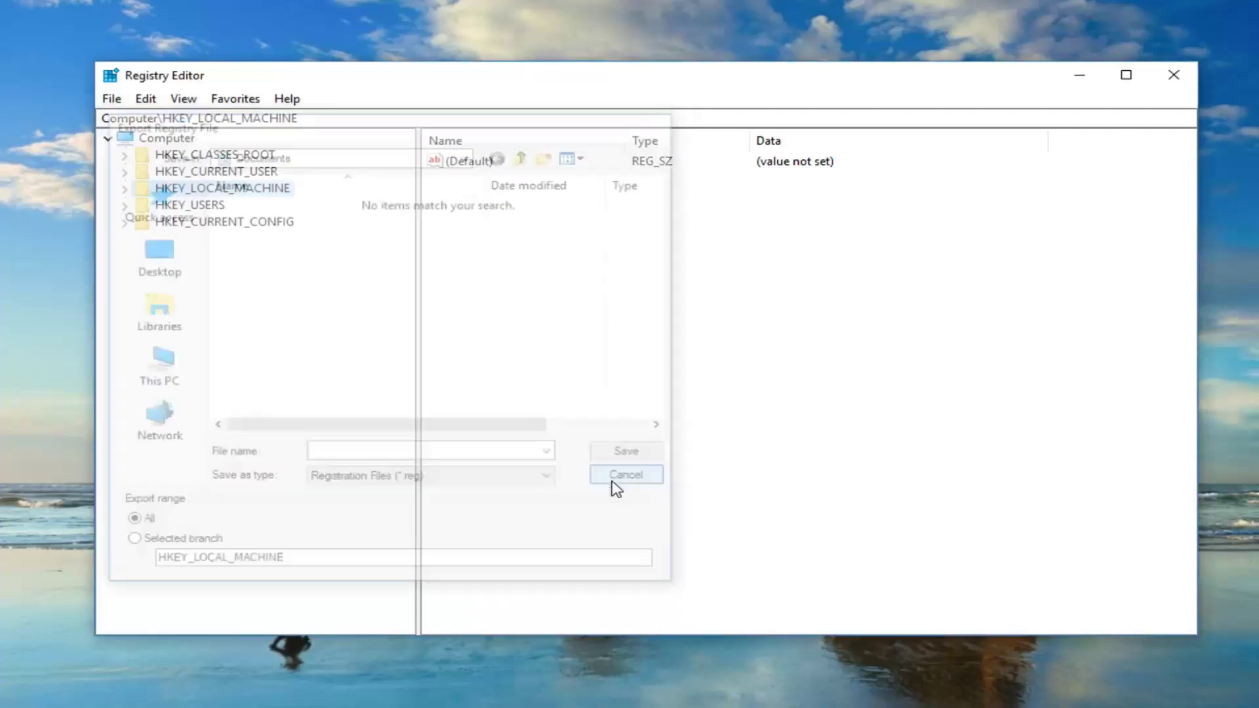
left_click(127, 99)
left_click(139, 118)
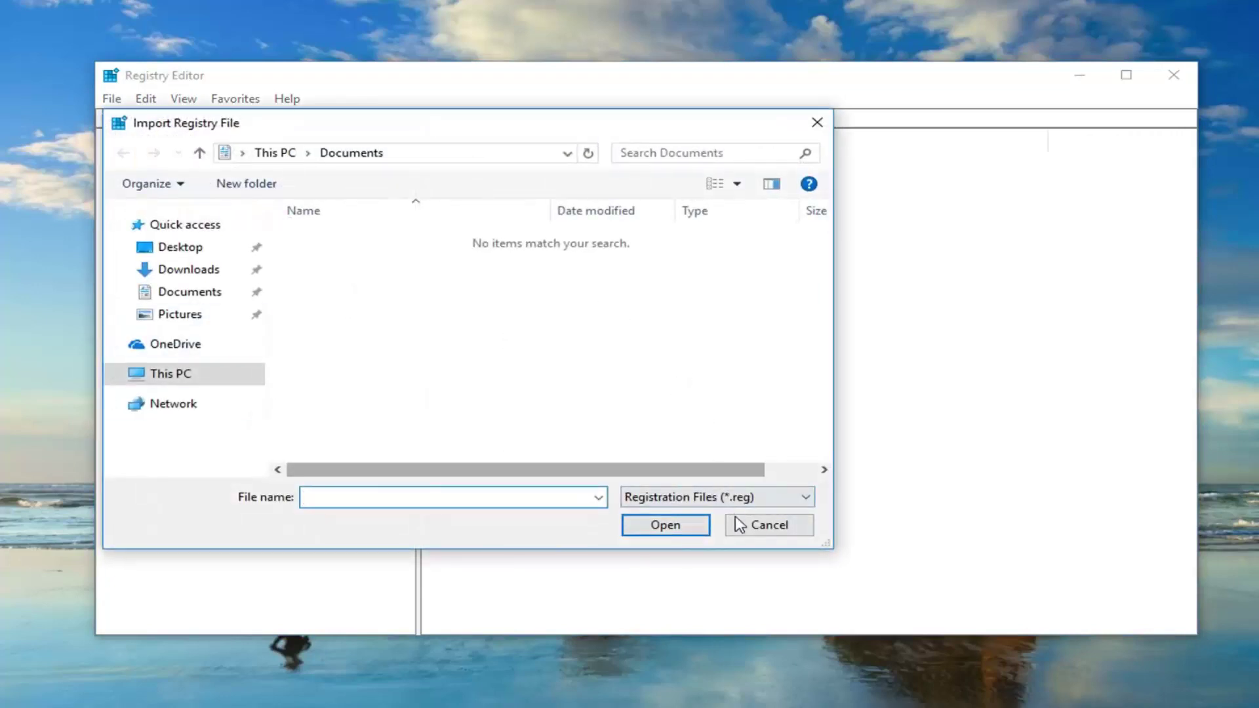
left_click(739, 525)
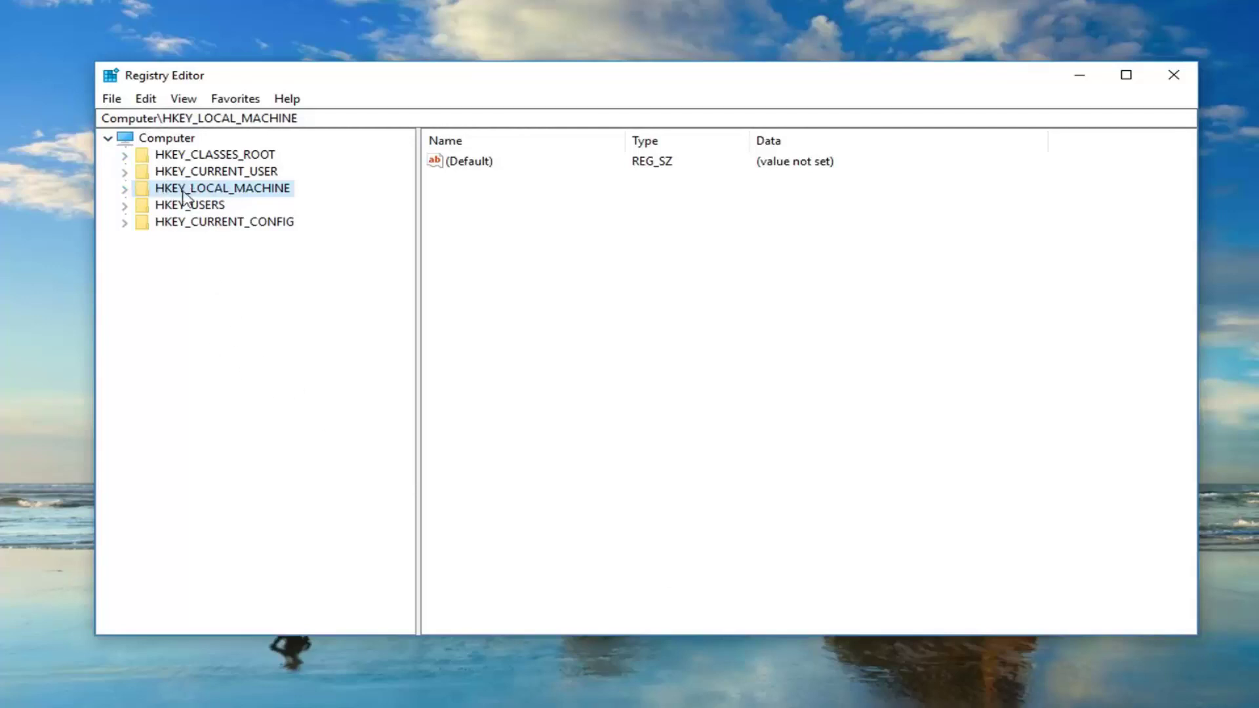
Navigate to HKLM\SOFTWARE\Policies\Microsoft\Windows\WindowsUpdate\AU, where AUOptions is 5 and NoAutoUpdate 0
left_click(124, 190)
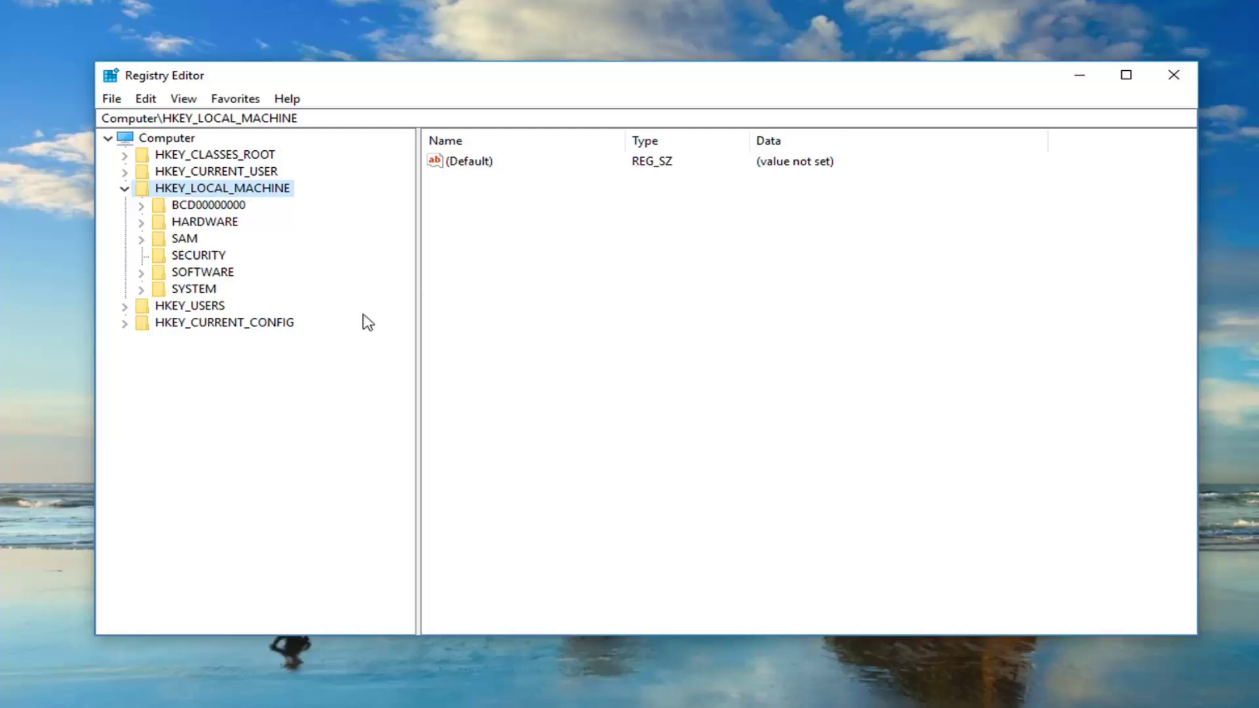
left_click(142, 273)
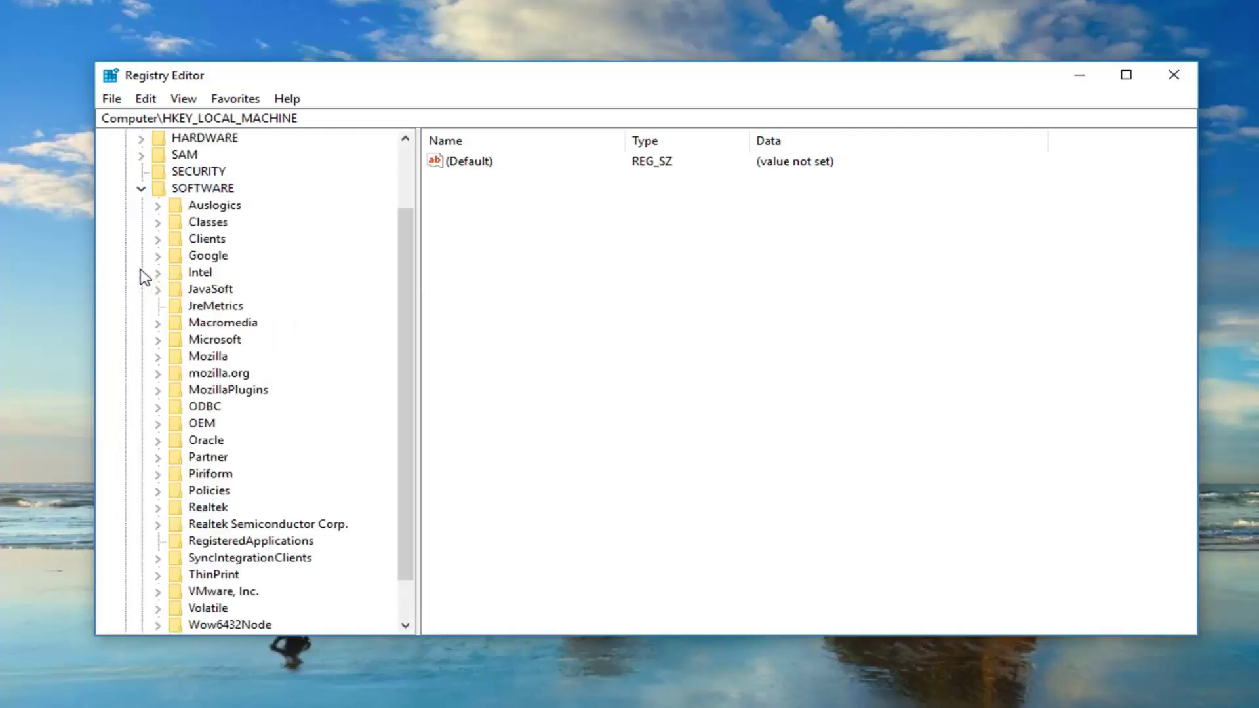
left_click(160, 492)
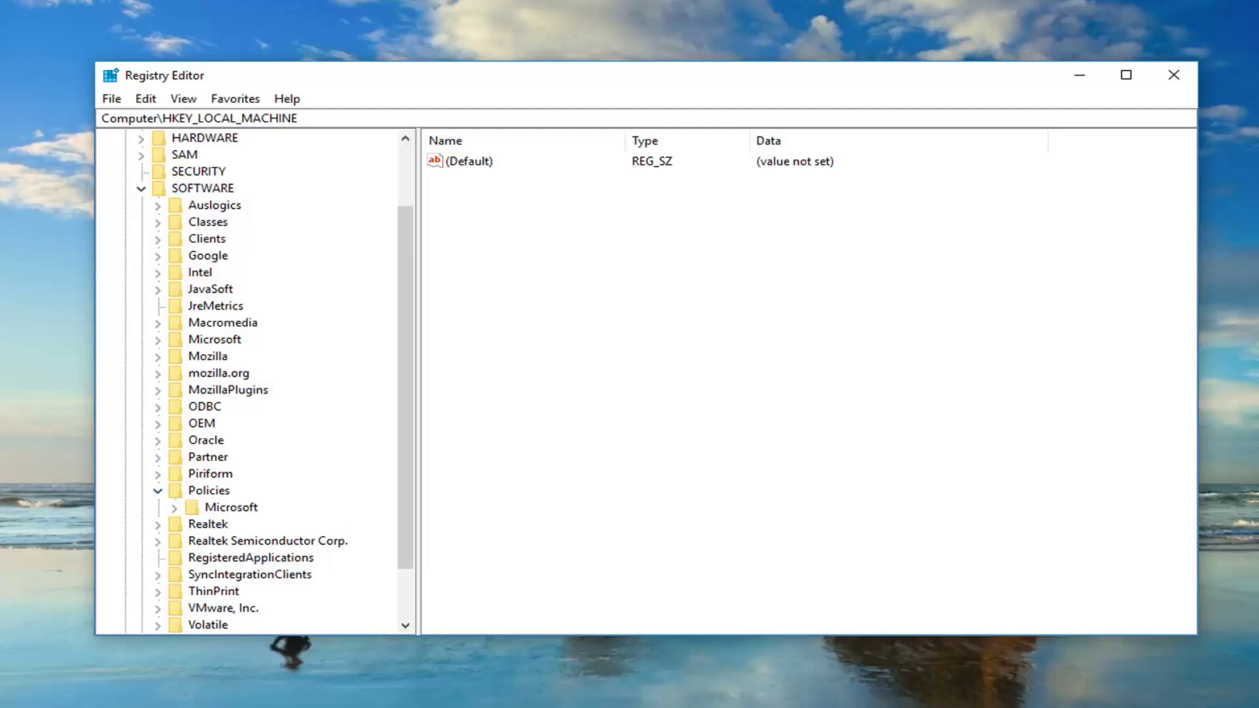
scroll(247, 332, "down", 2)
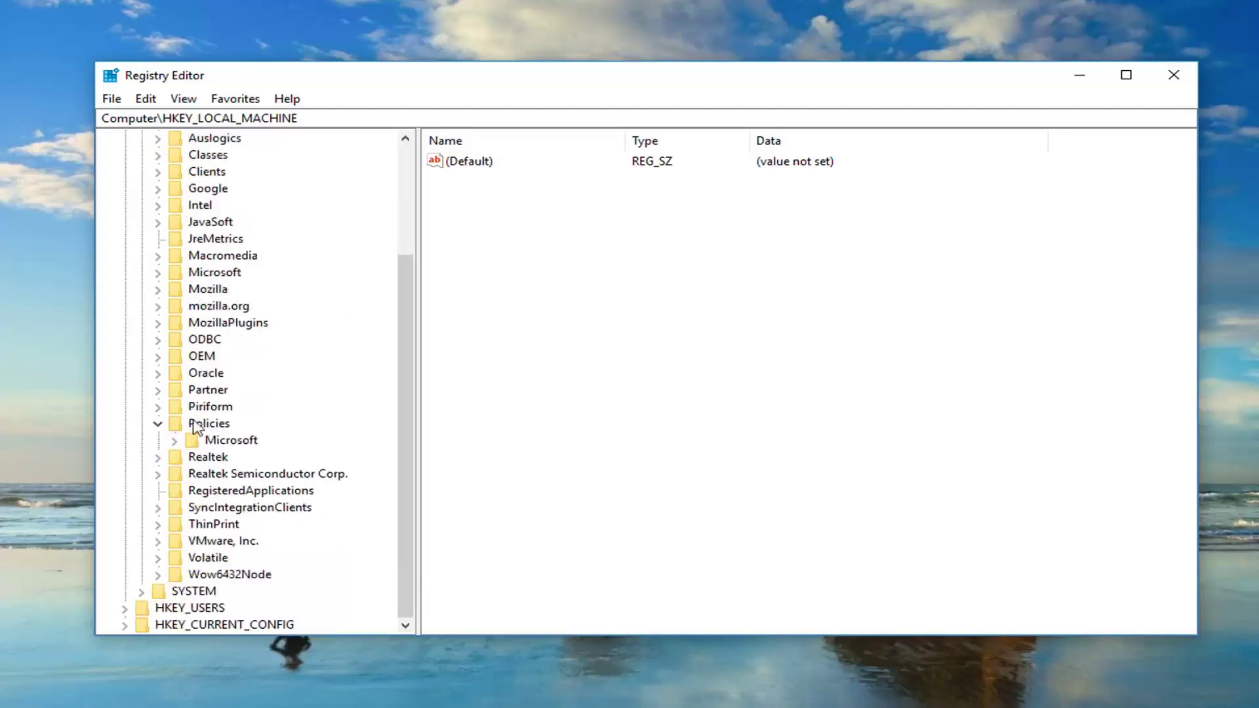
left_click(175, 440)
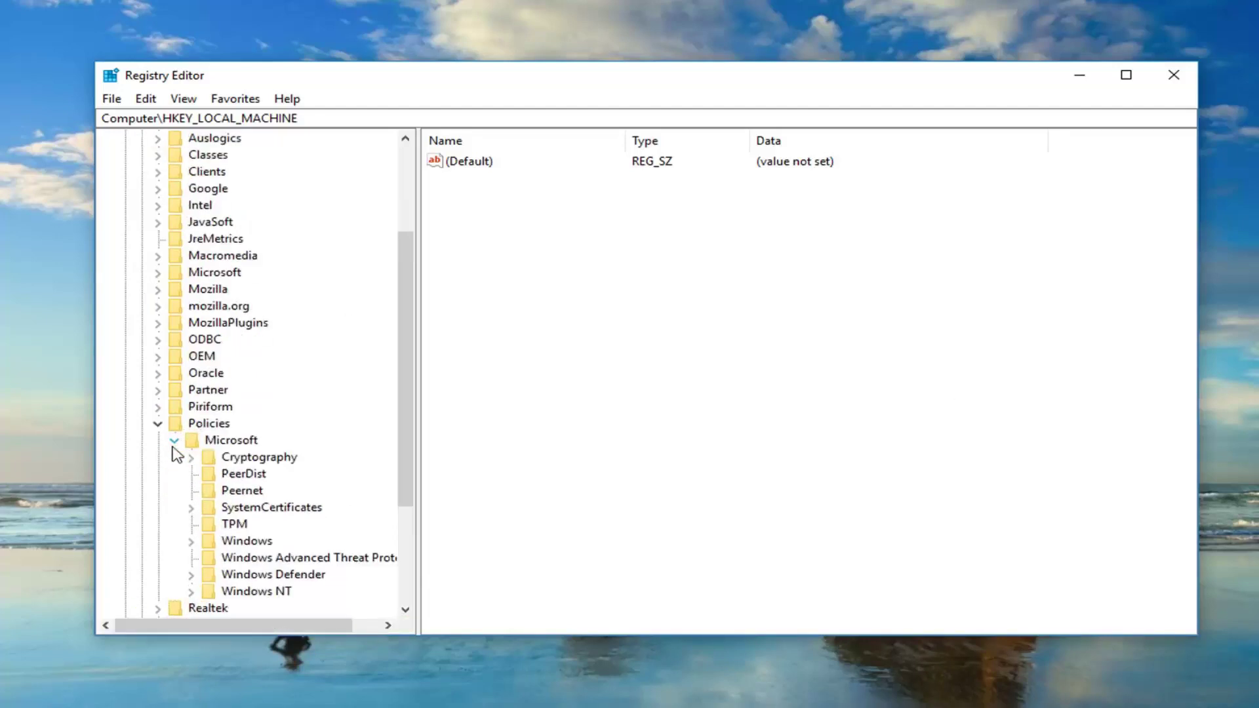
left_click(192, 541)
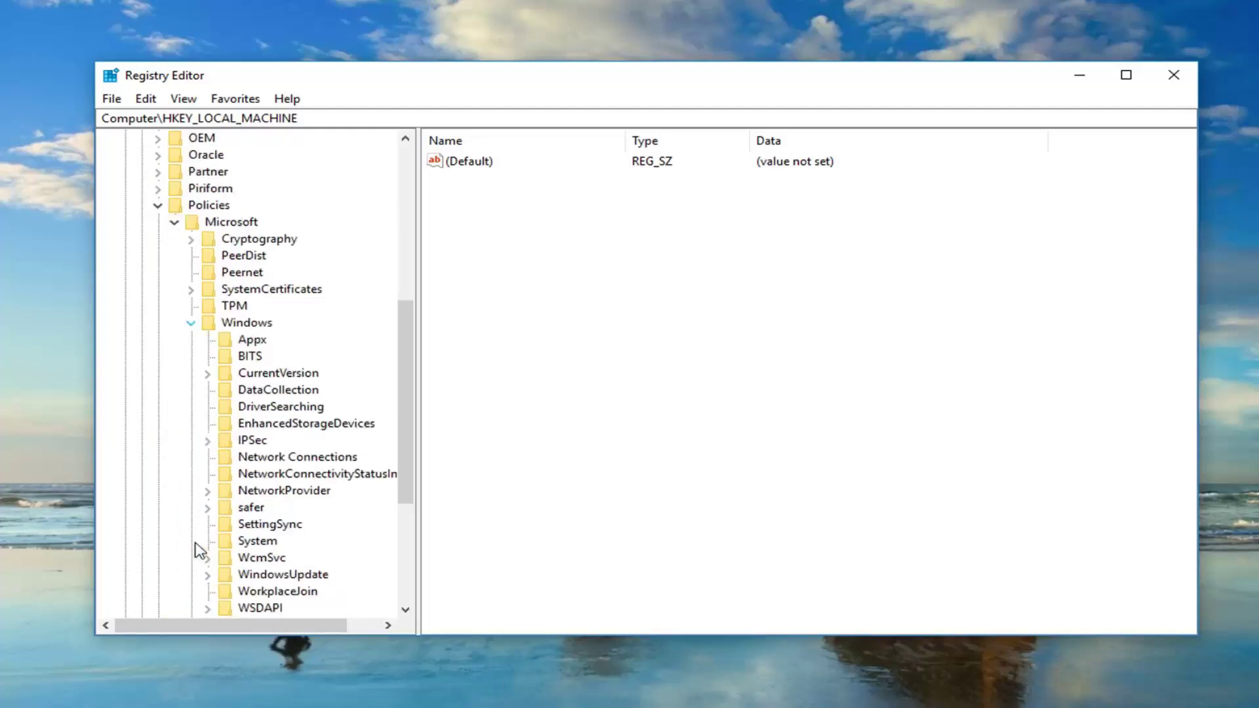
scroll(200, 468, "down", 2)
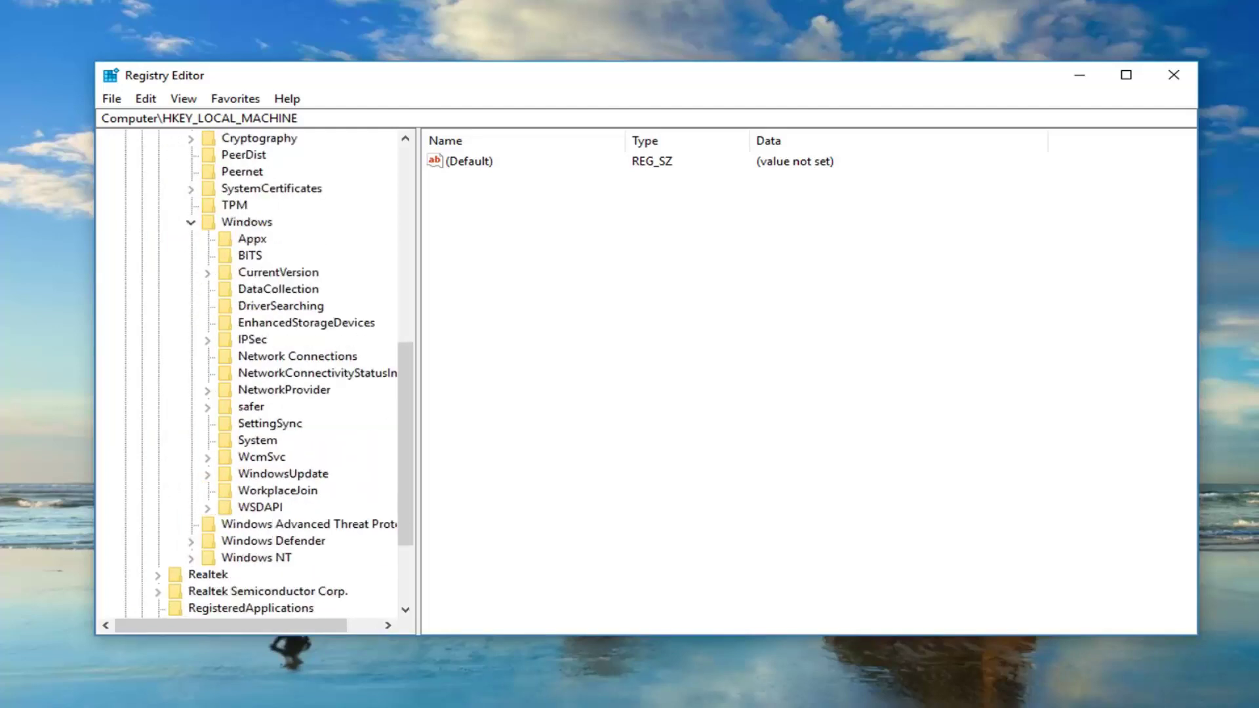
scroll(315, 420, "down", 1)
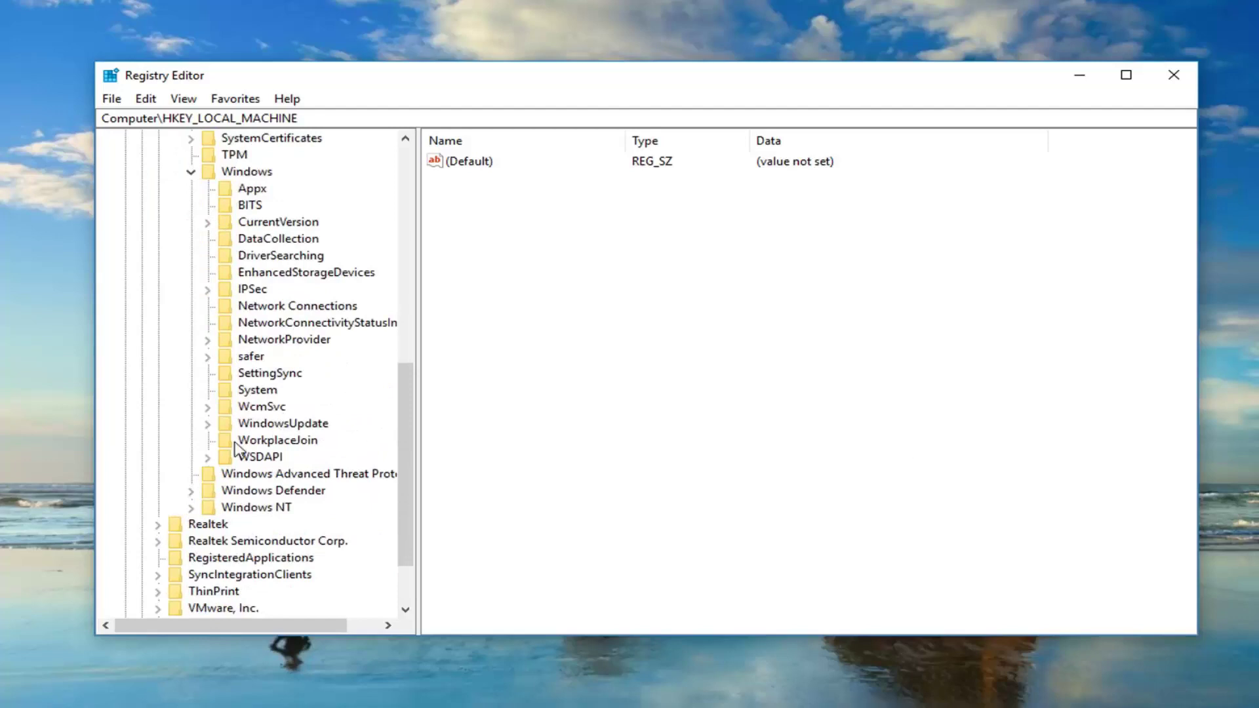
left_click(218, 424)
left_click(209, 423)
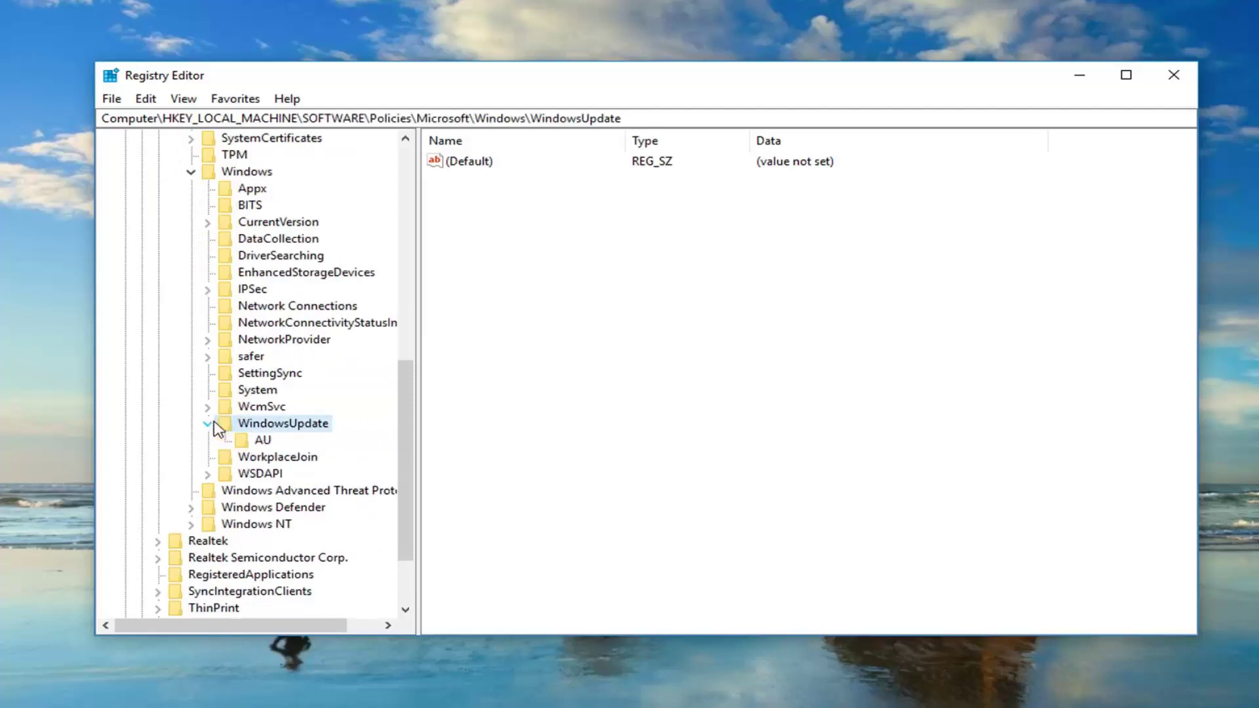
left_click(257, 444)
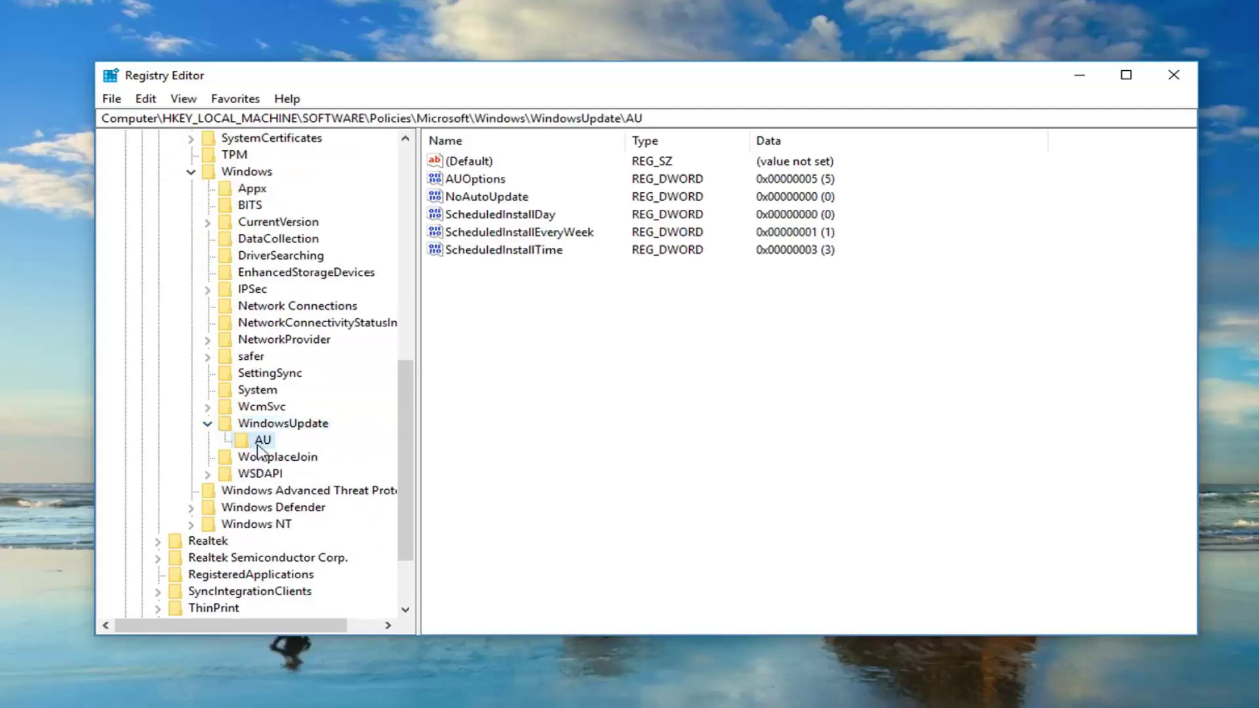
left_click(477, 179)
double_click(482, 178)
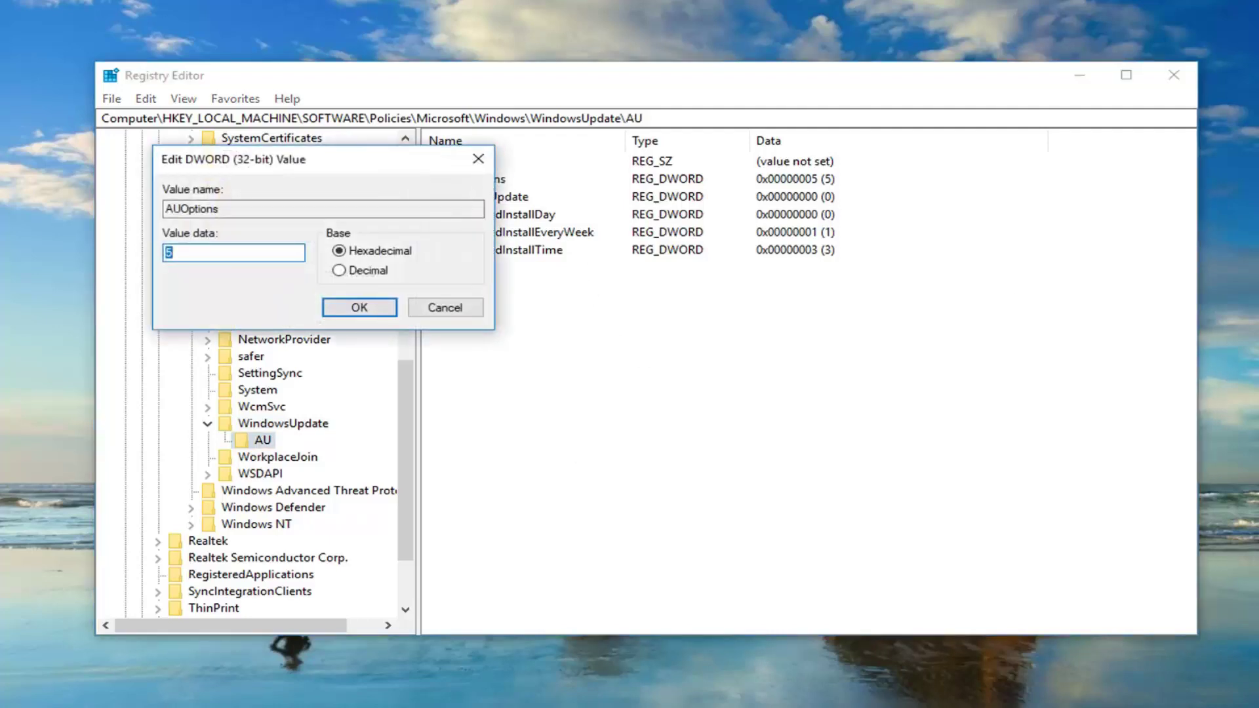
left_click_drag(286, 164, 581, 185)
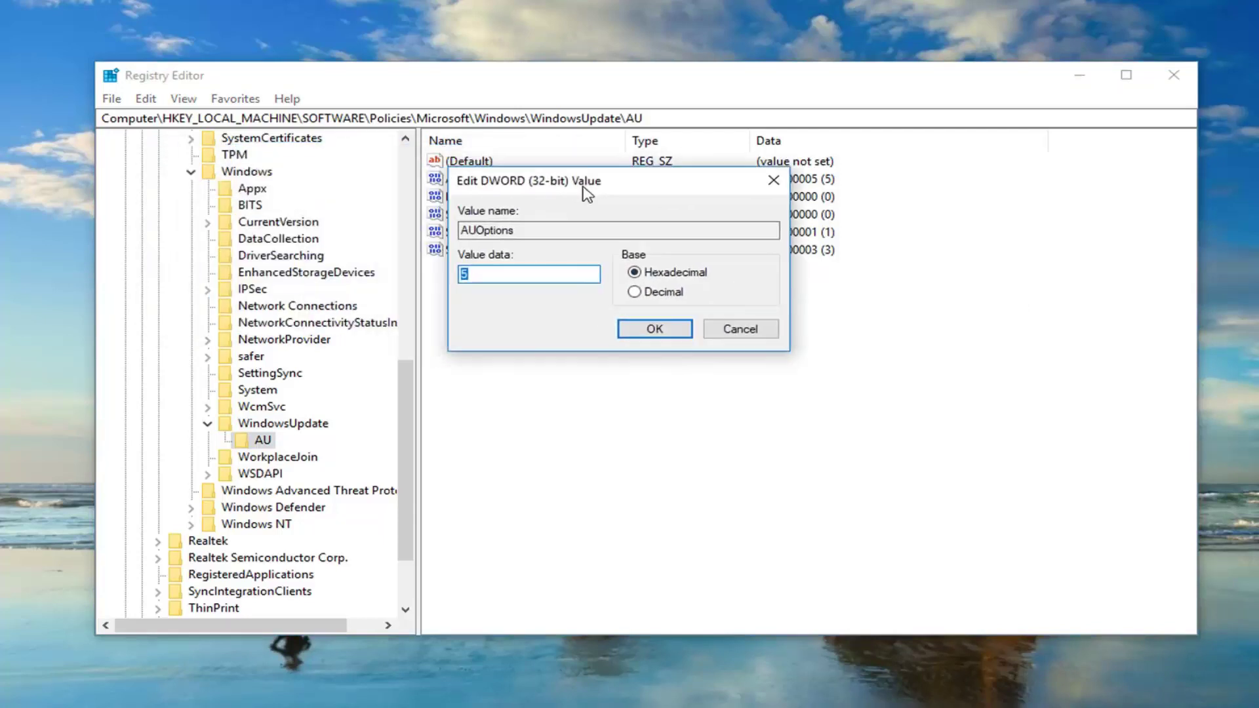
left_click(463, 281)
left_click(646, 336)
Close the Registry Editor window to return to the desktop
left_click(1174, 75)
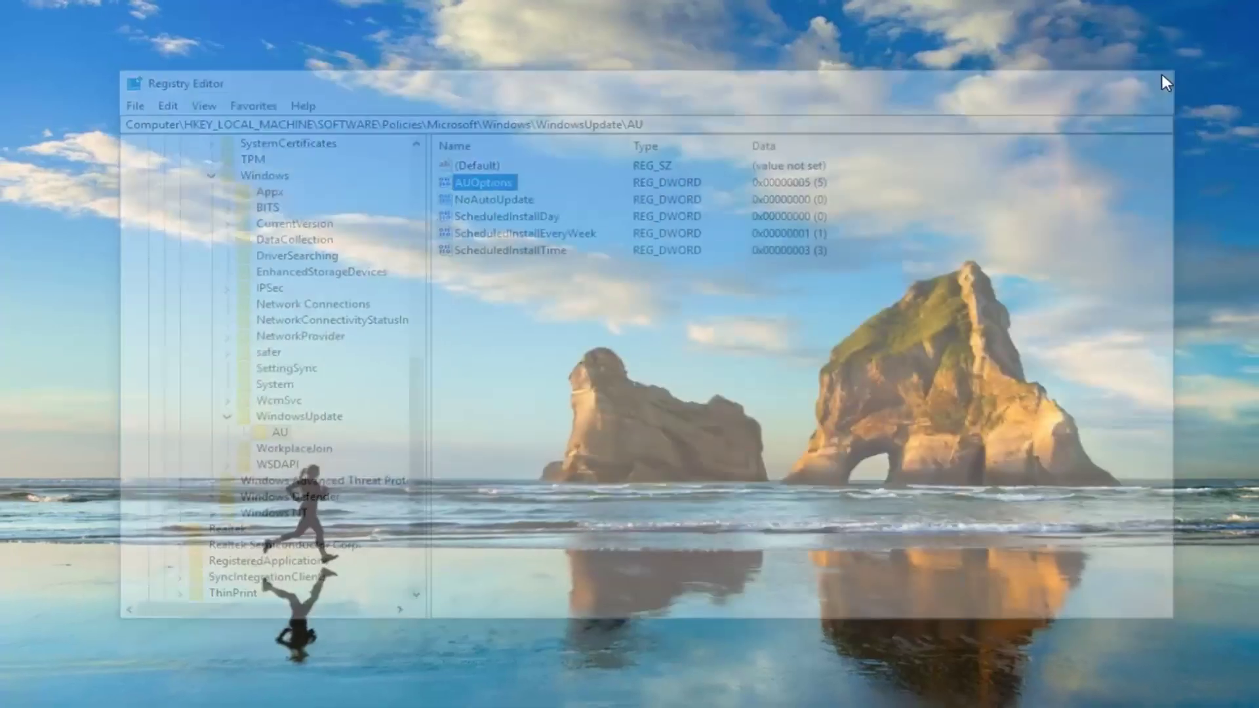